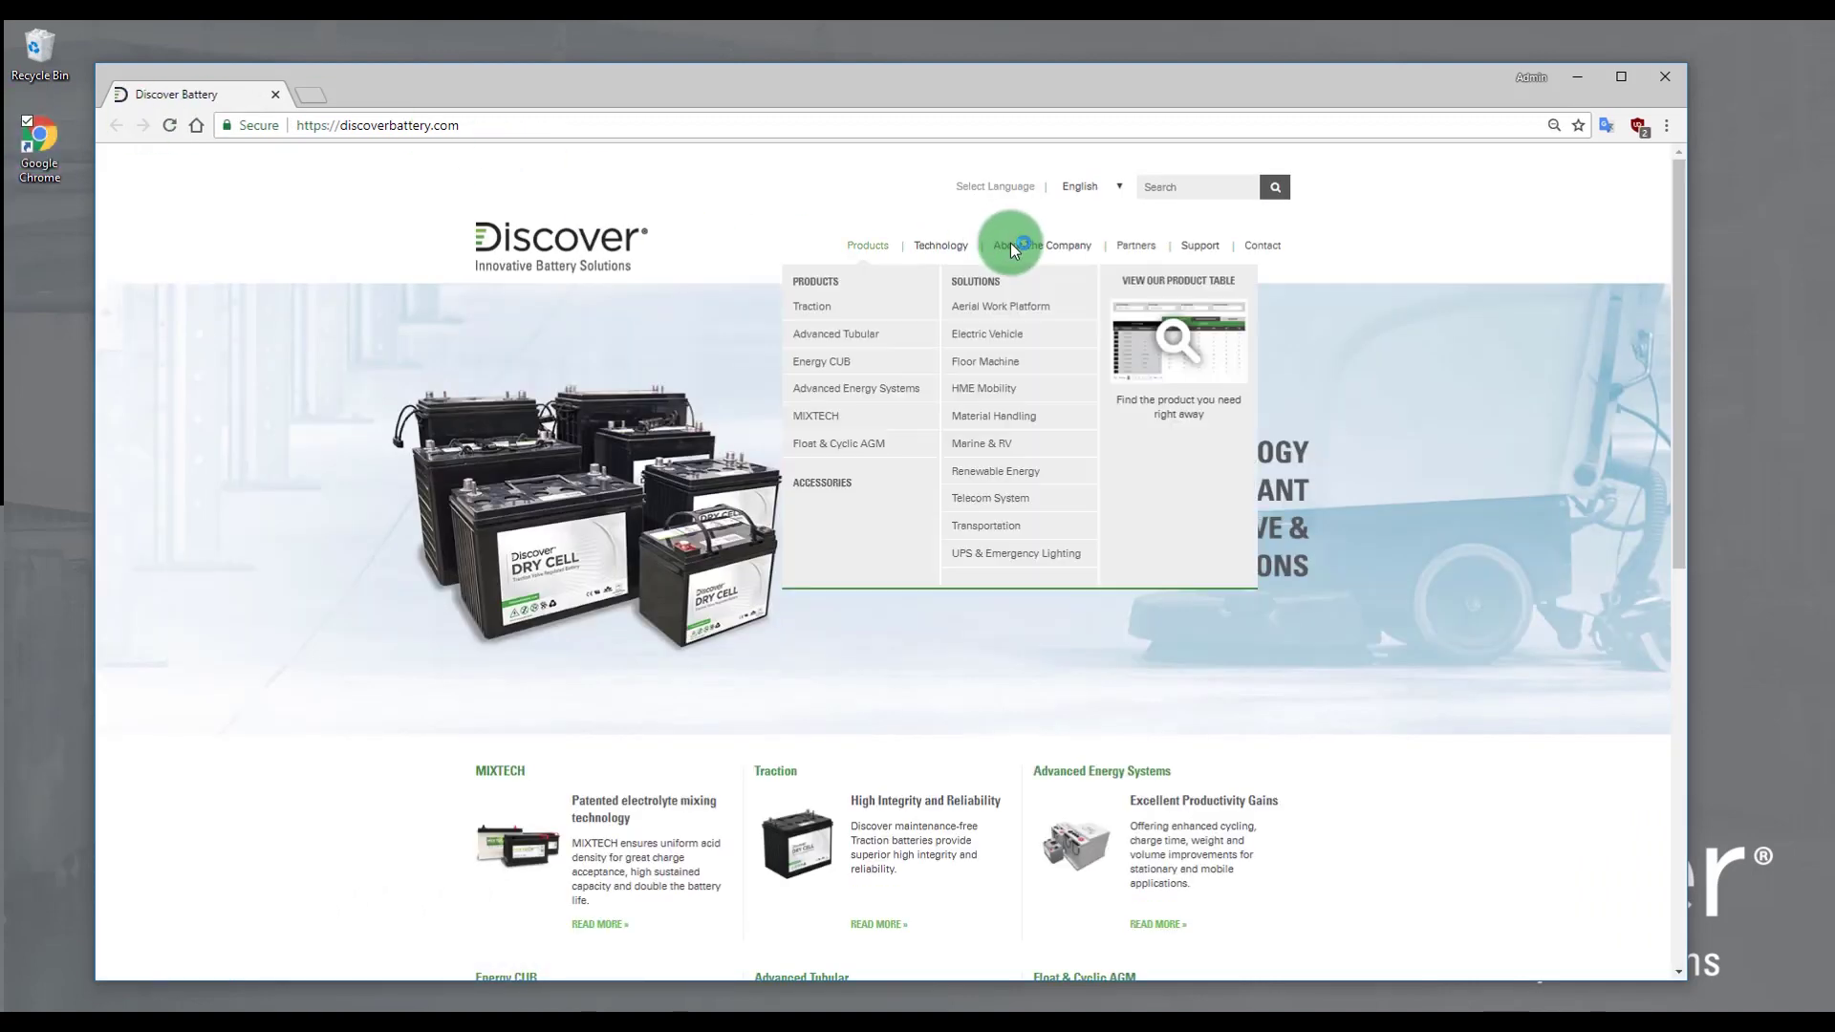
Step: Download the AES Dashboard (win64) installer, AESDashboardSetup_3.6.0.0_win64.exe, from the Advanced Energy Systems page
mouse_move(946, 245)
click(828, 634)
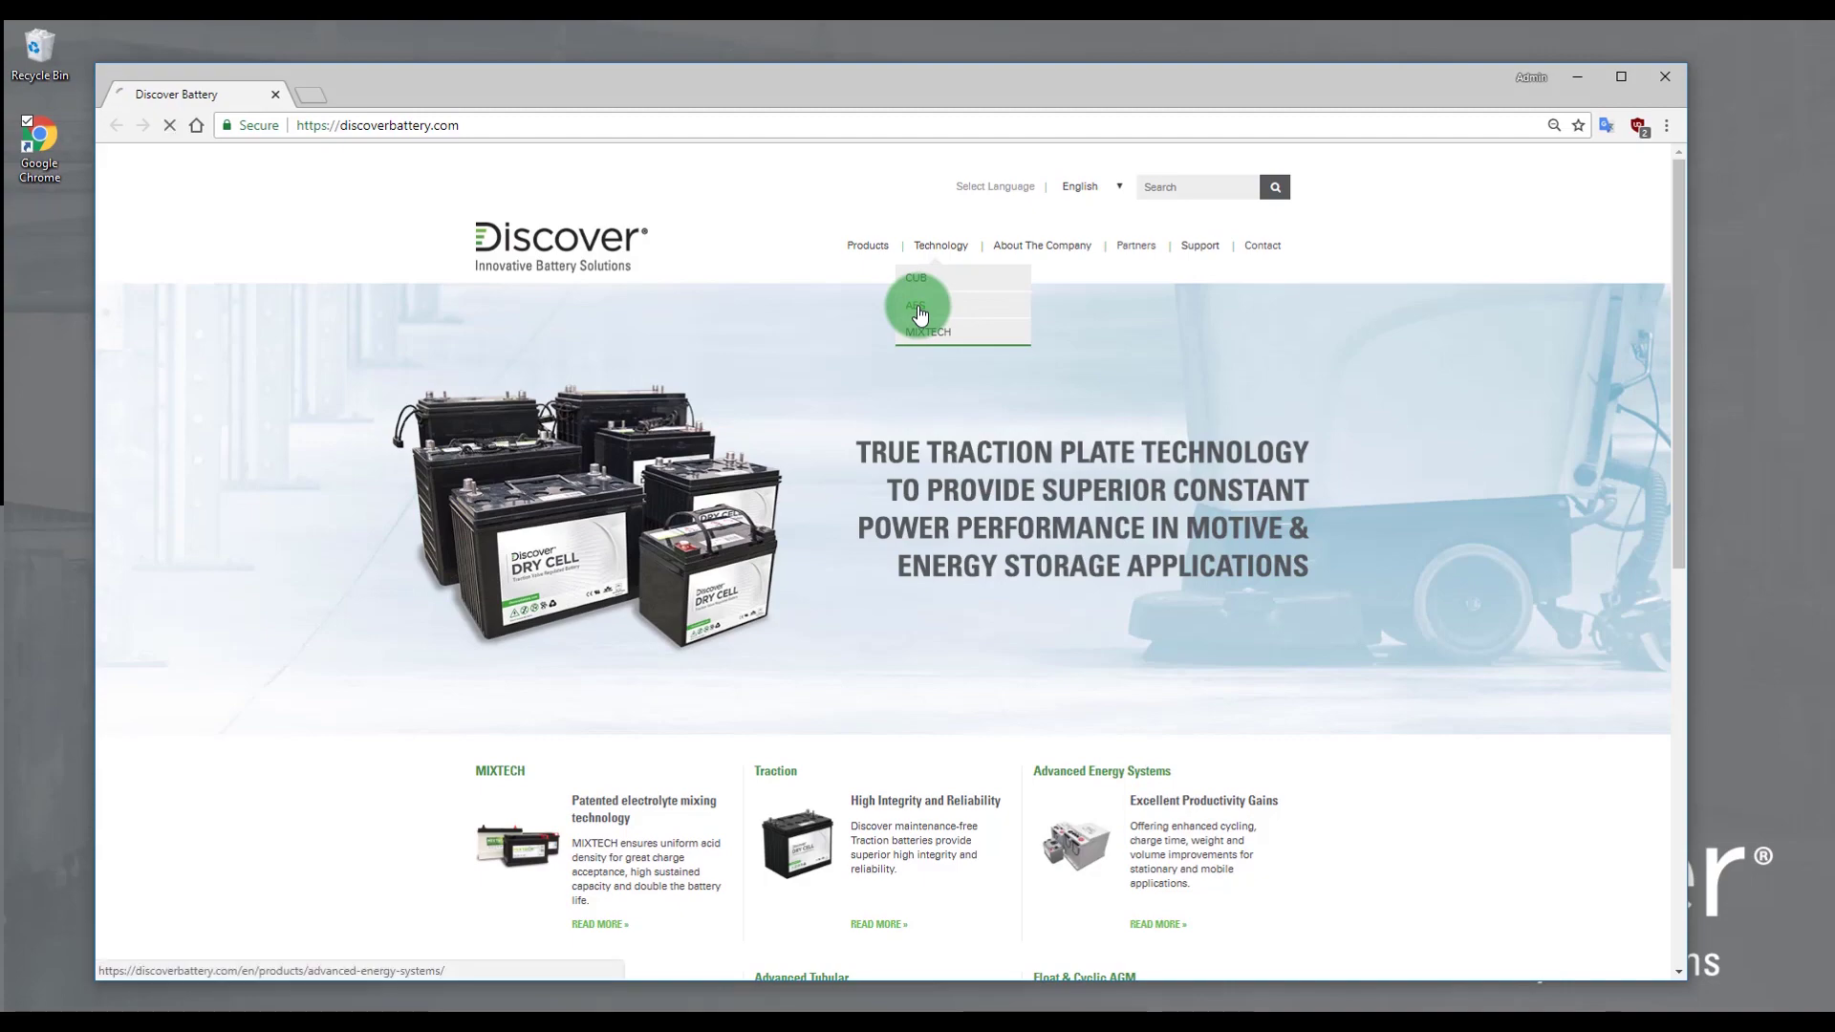
scroll(826, 629, down, 5)
drag(1675, 335, 1732, 770)
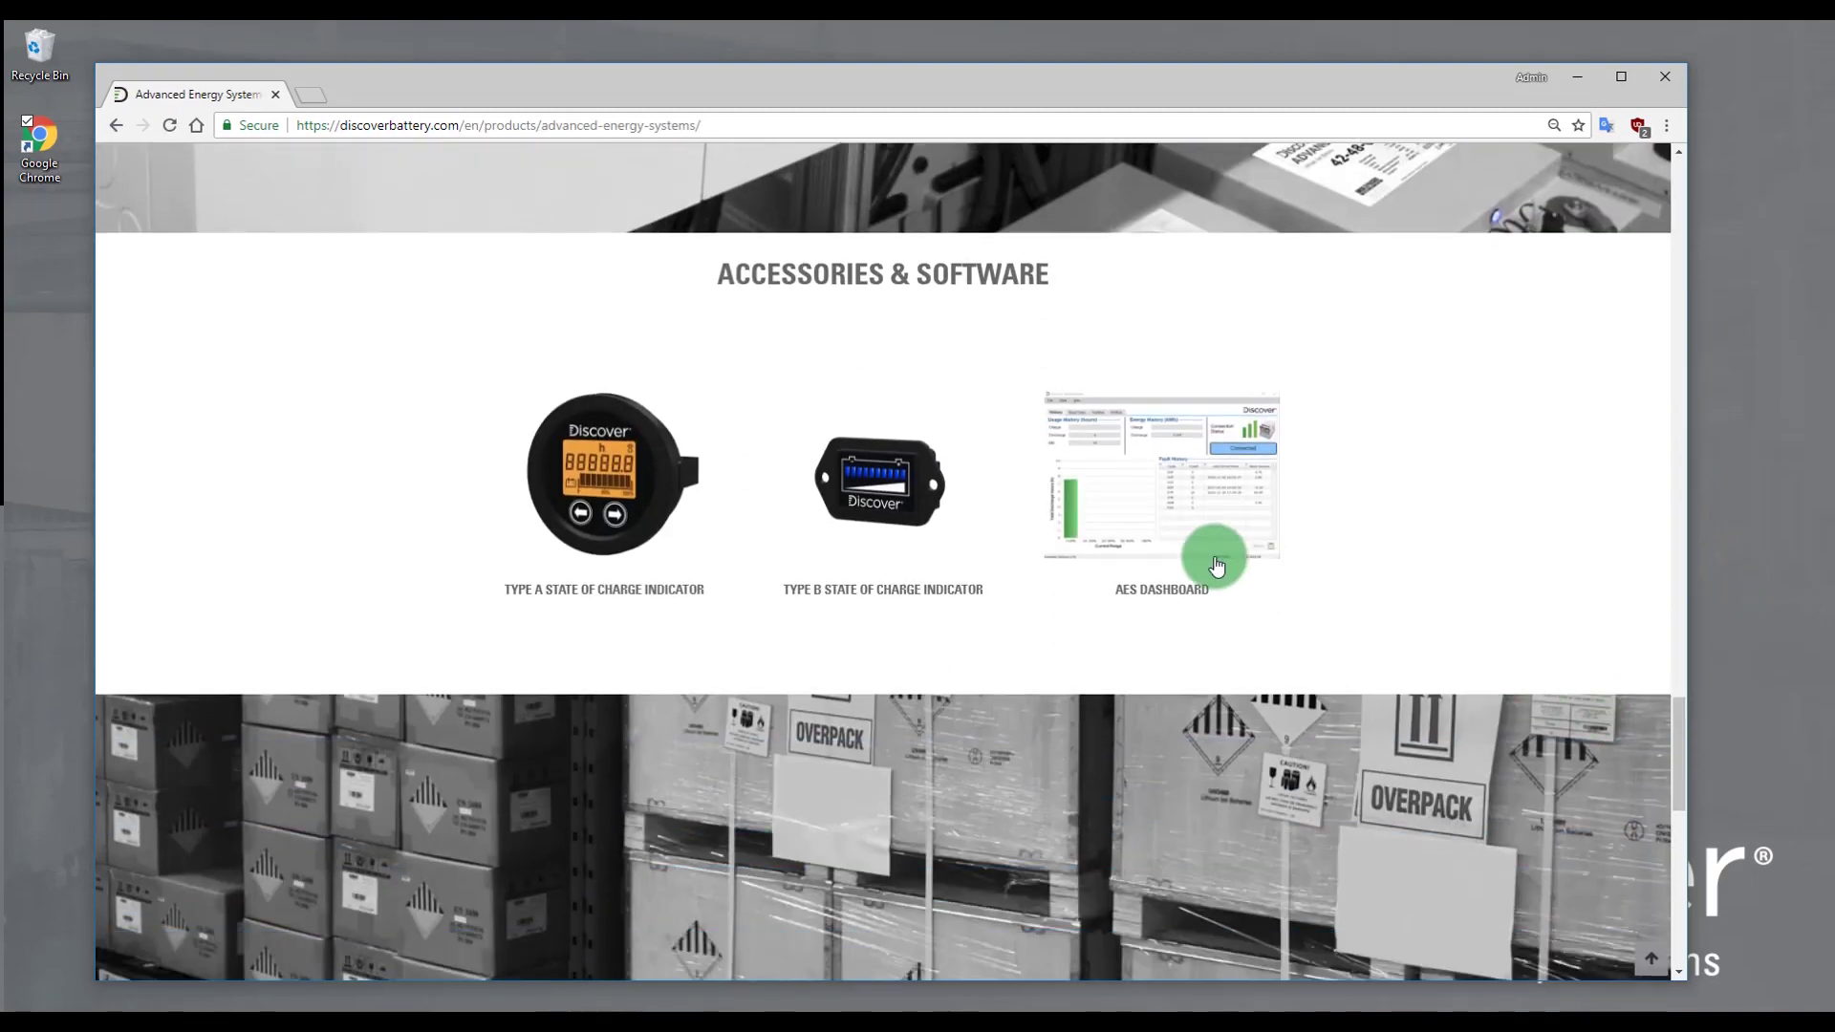
click(1144, 531)
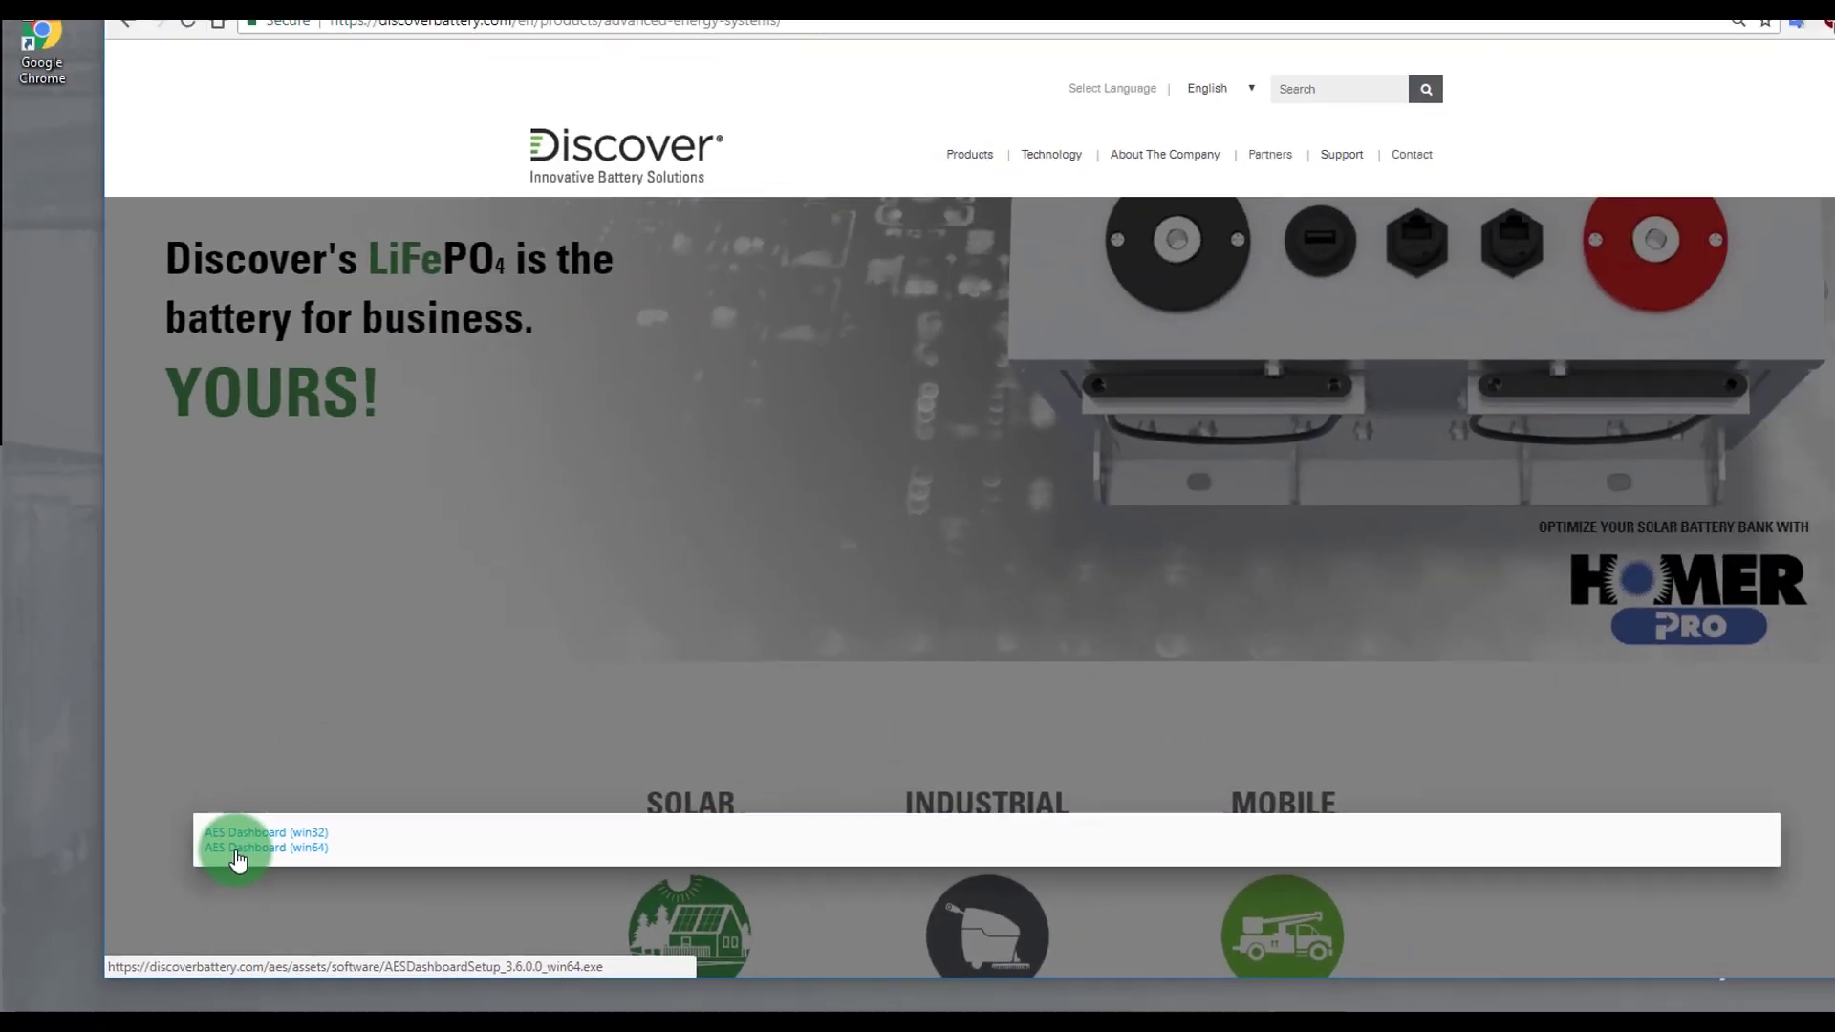
click(238, 849)
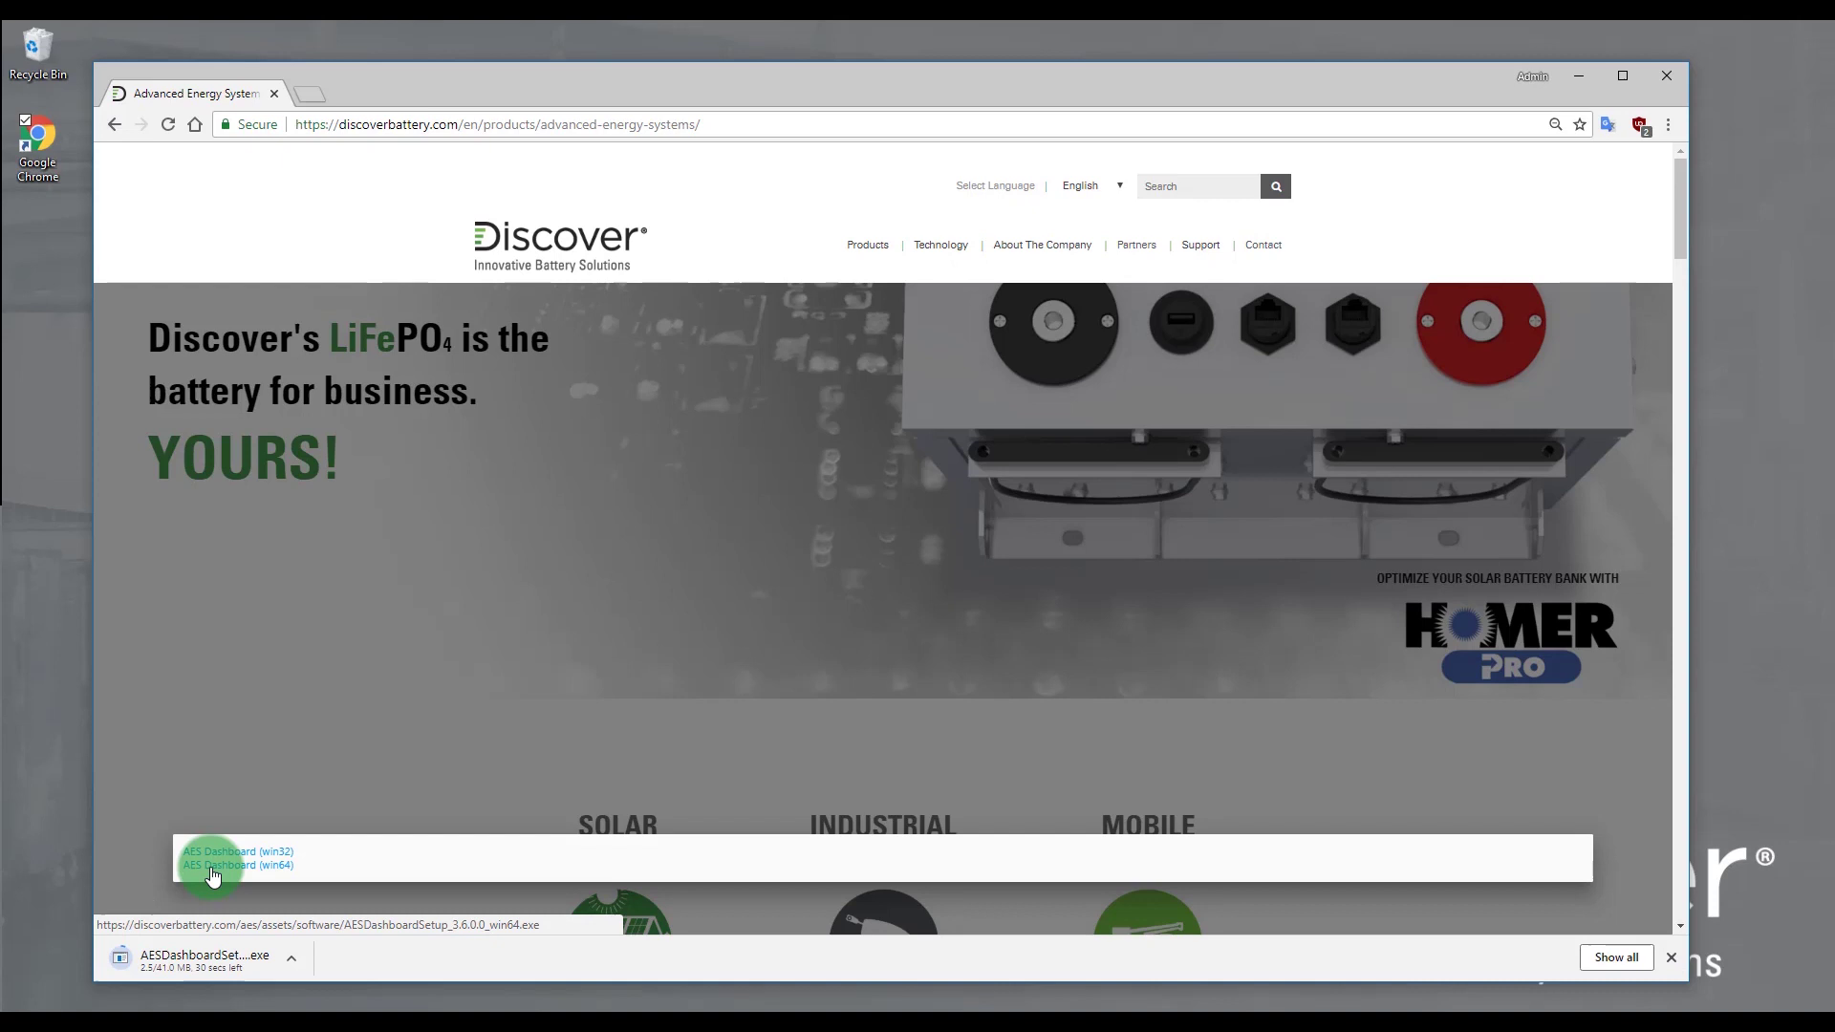
Step: Run AESDashboardSetup_3.6.0.0_win64.exe in English, accept the licence agreement, and install
click(188, 959)
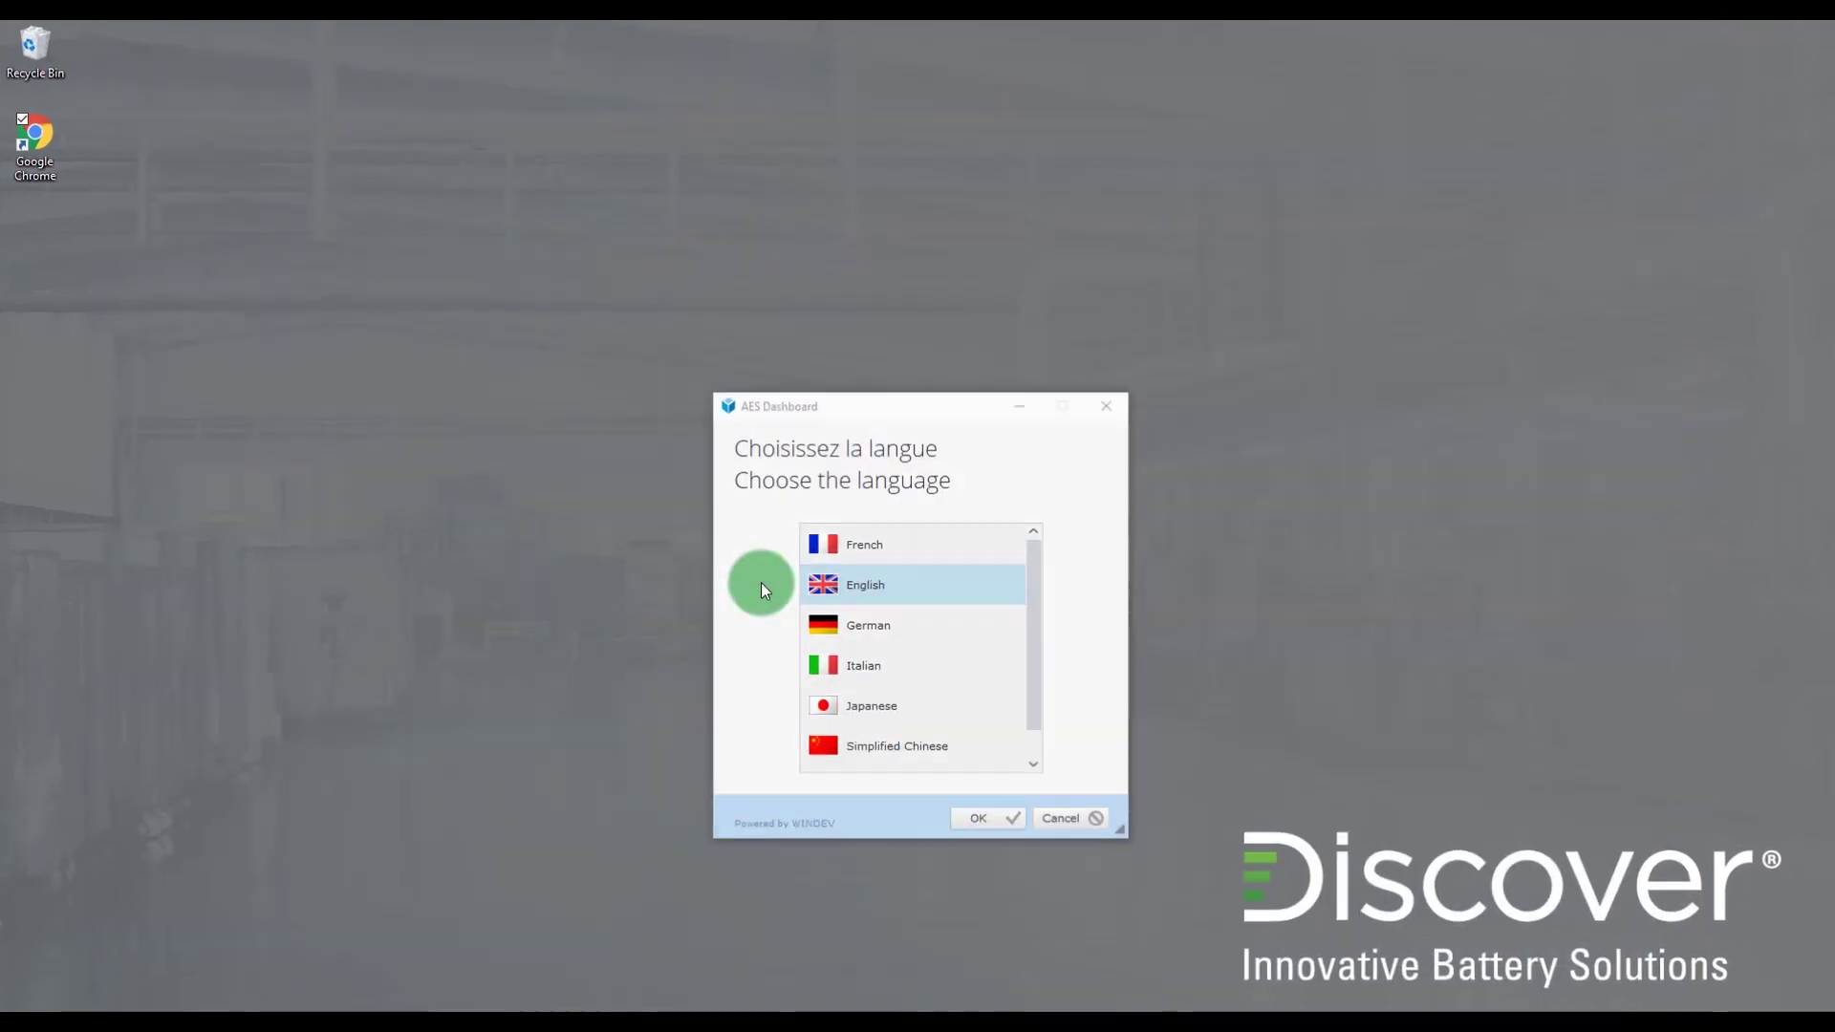
click(976, 819)
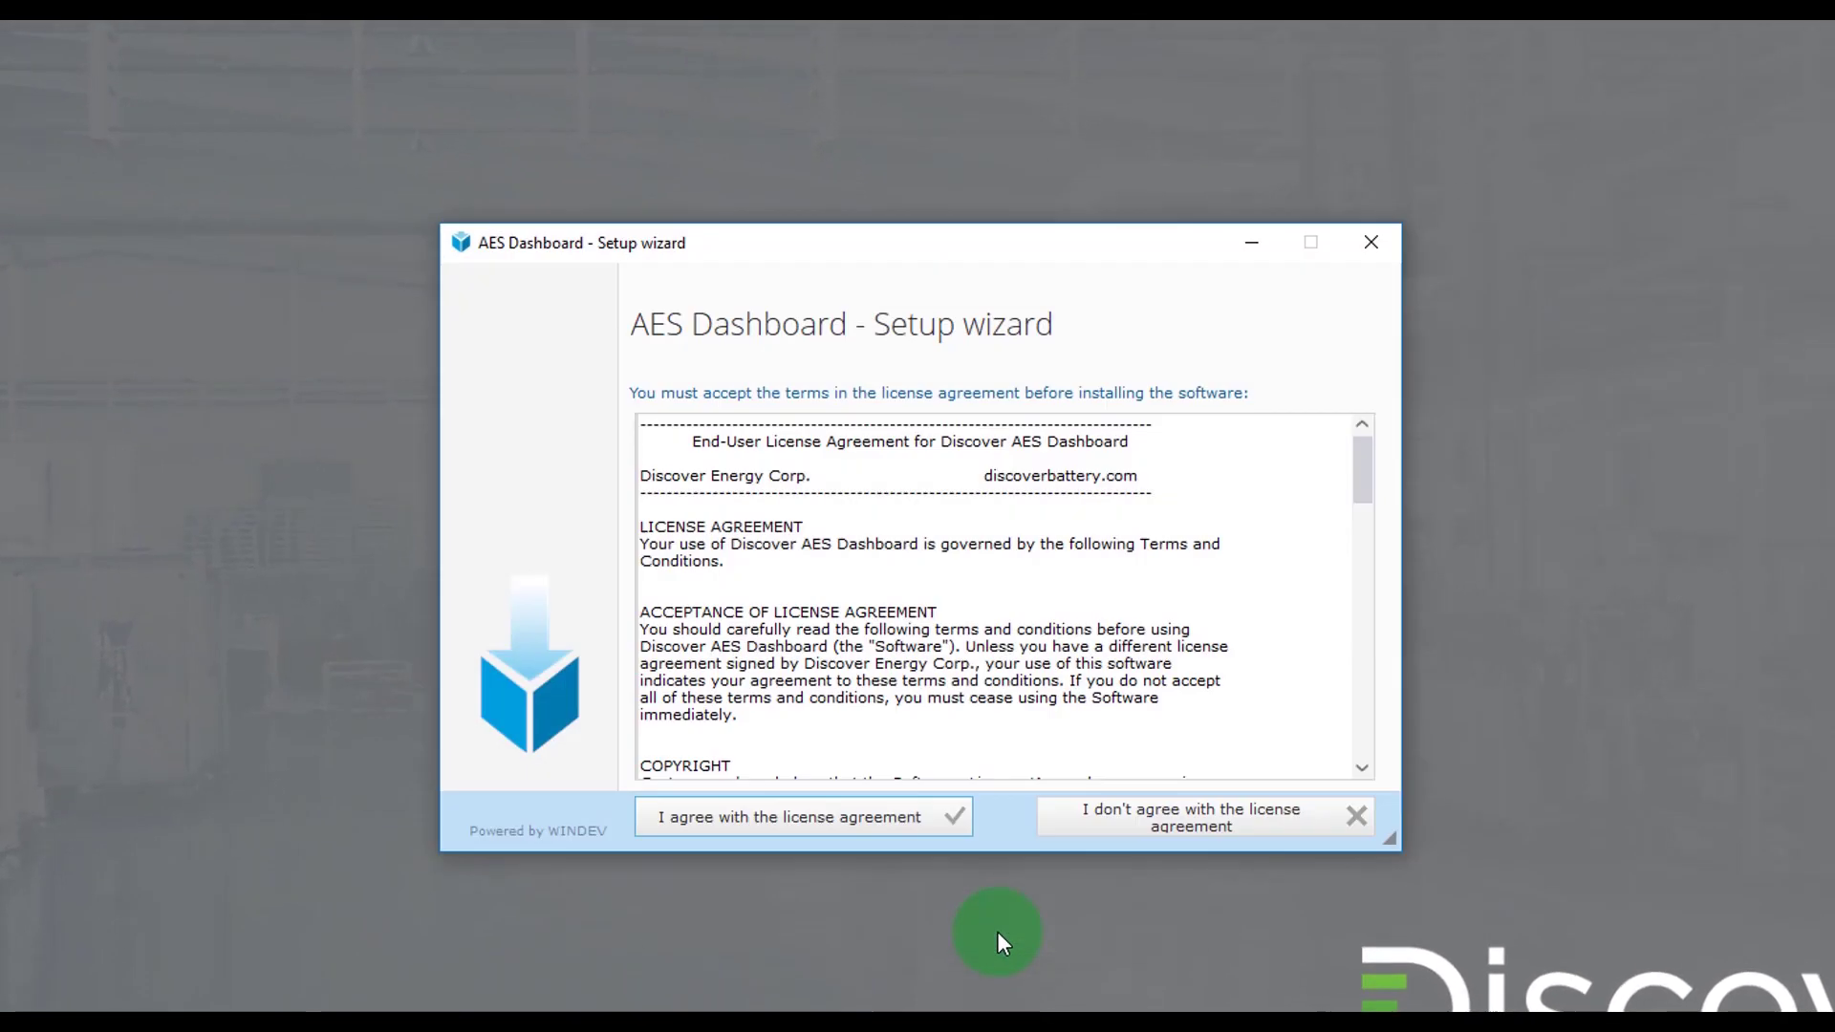
click(800, 820)
click(835, 495)
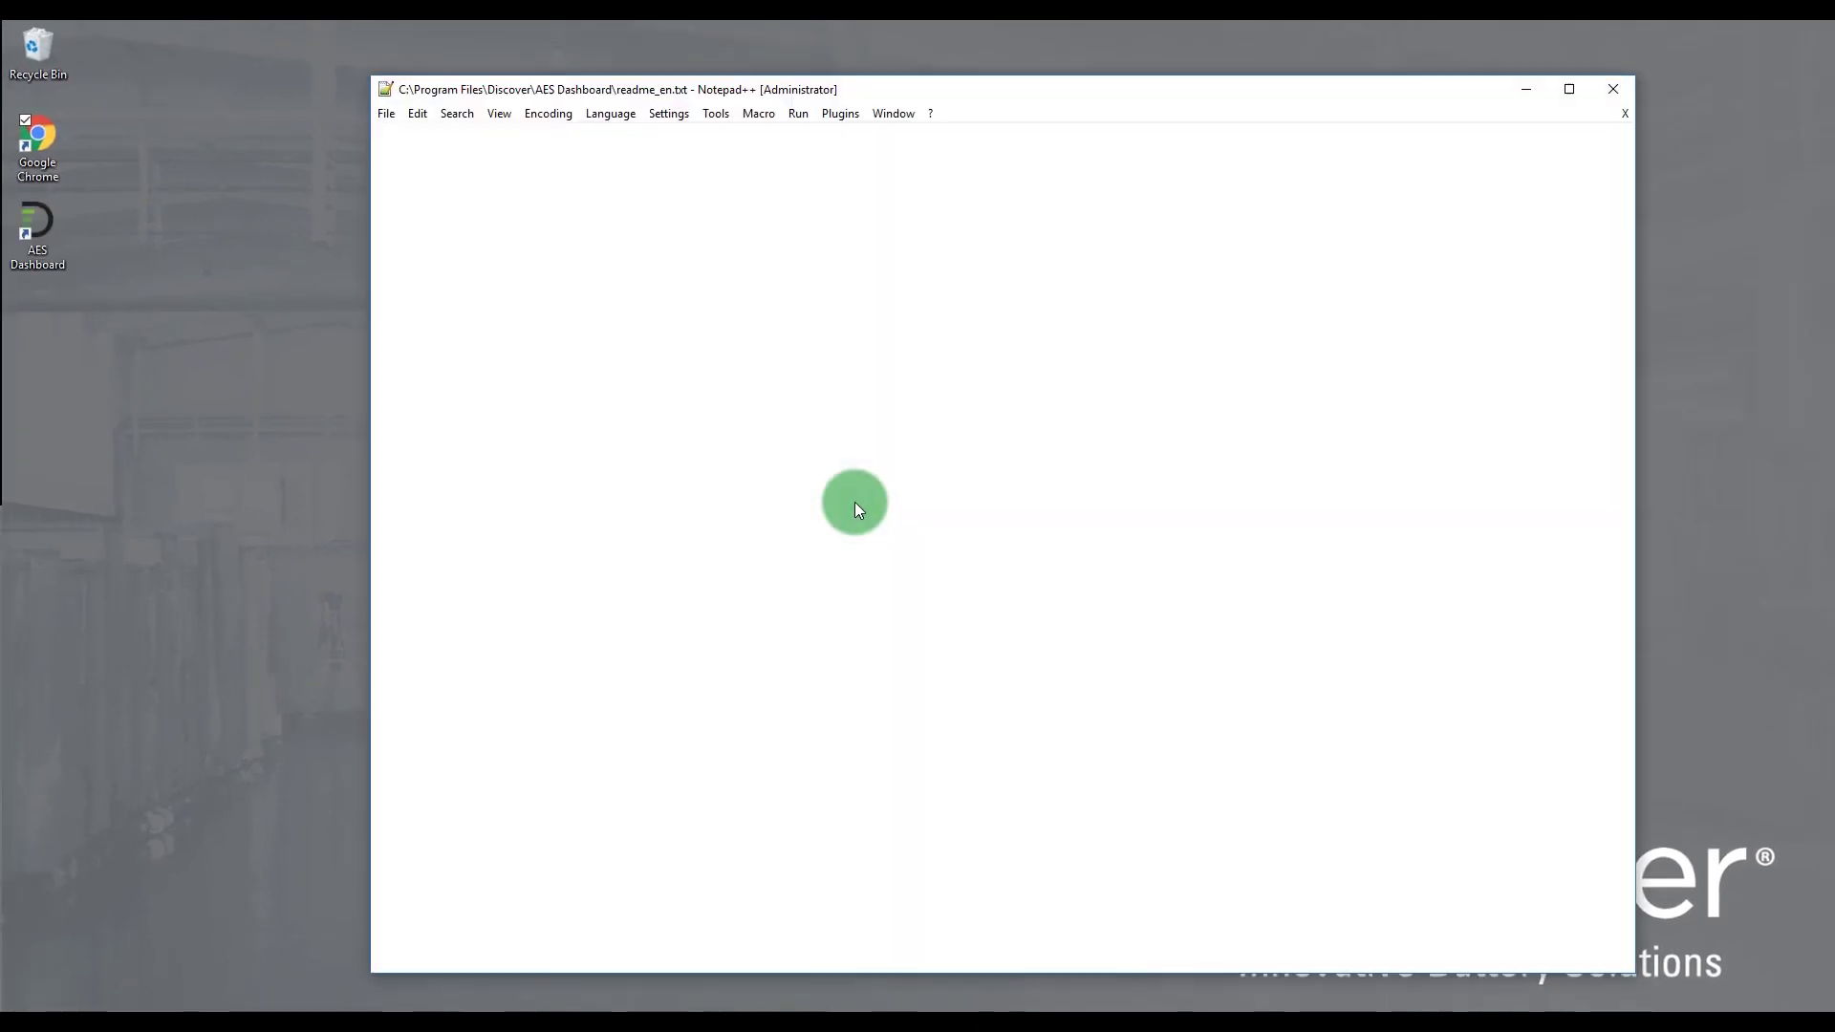
click(1613, 88)
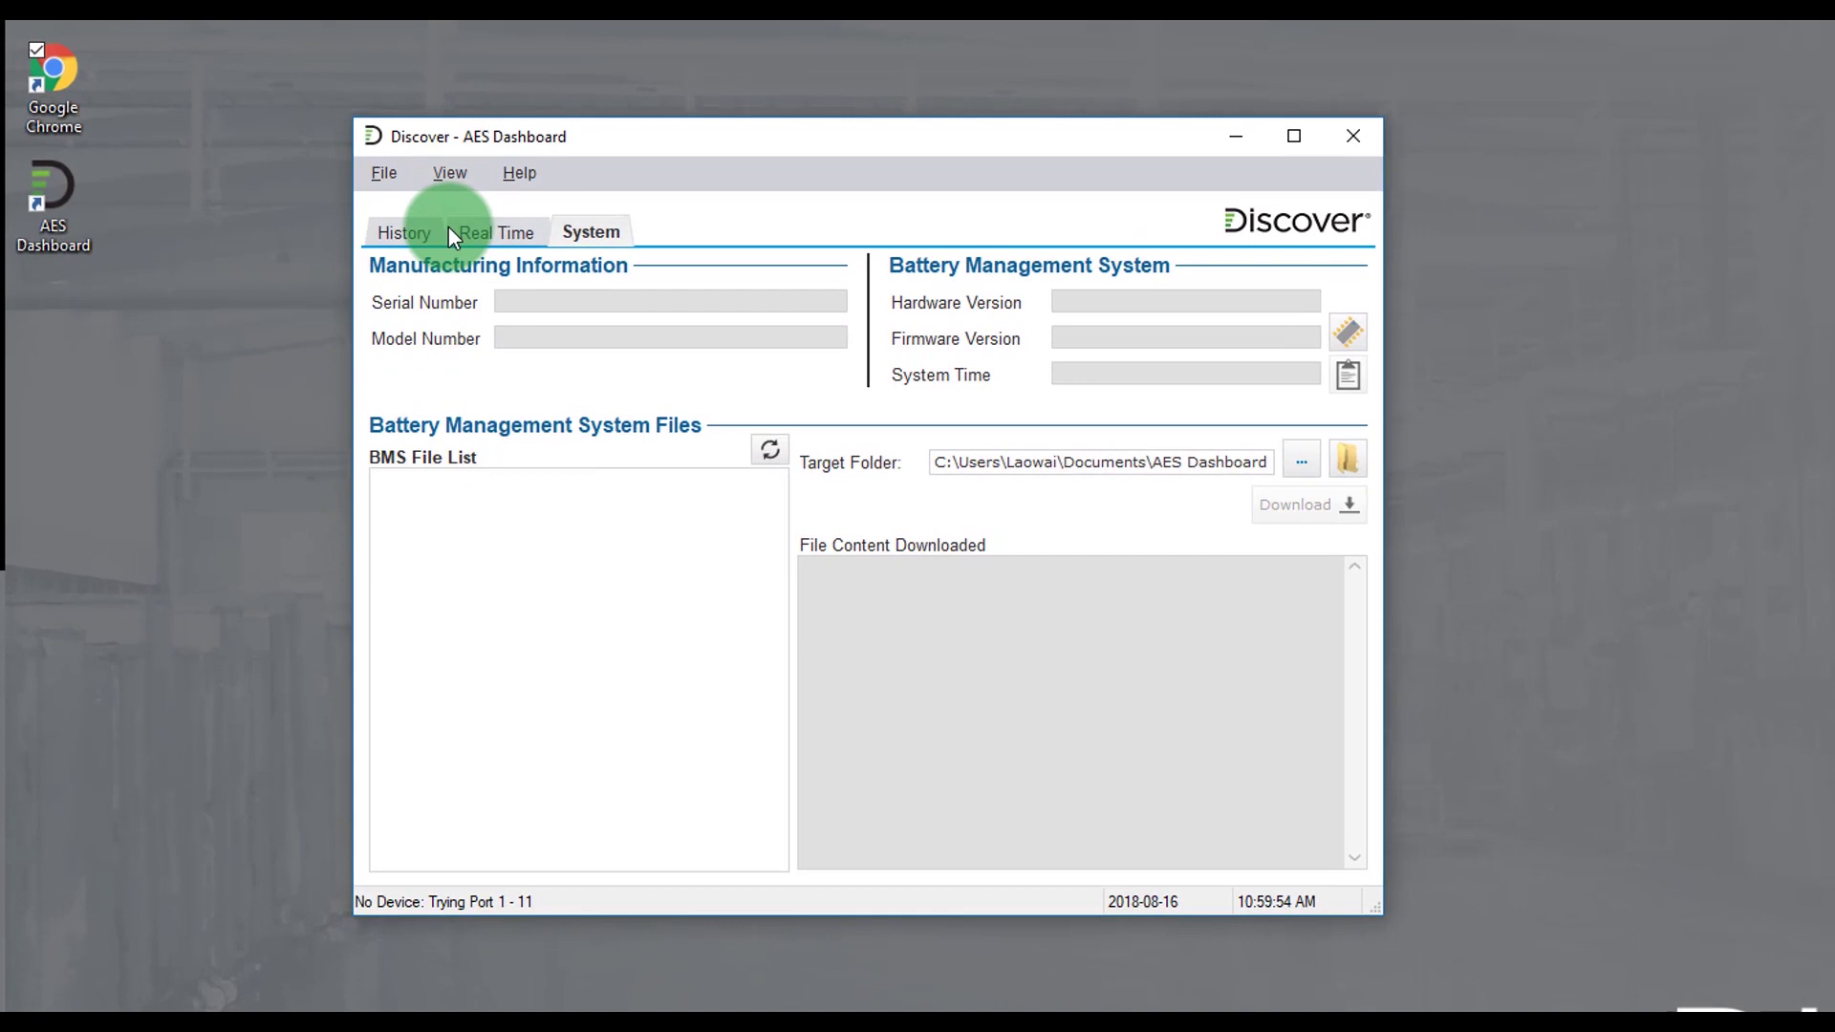
click(387, 173)
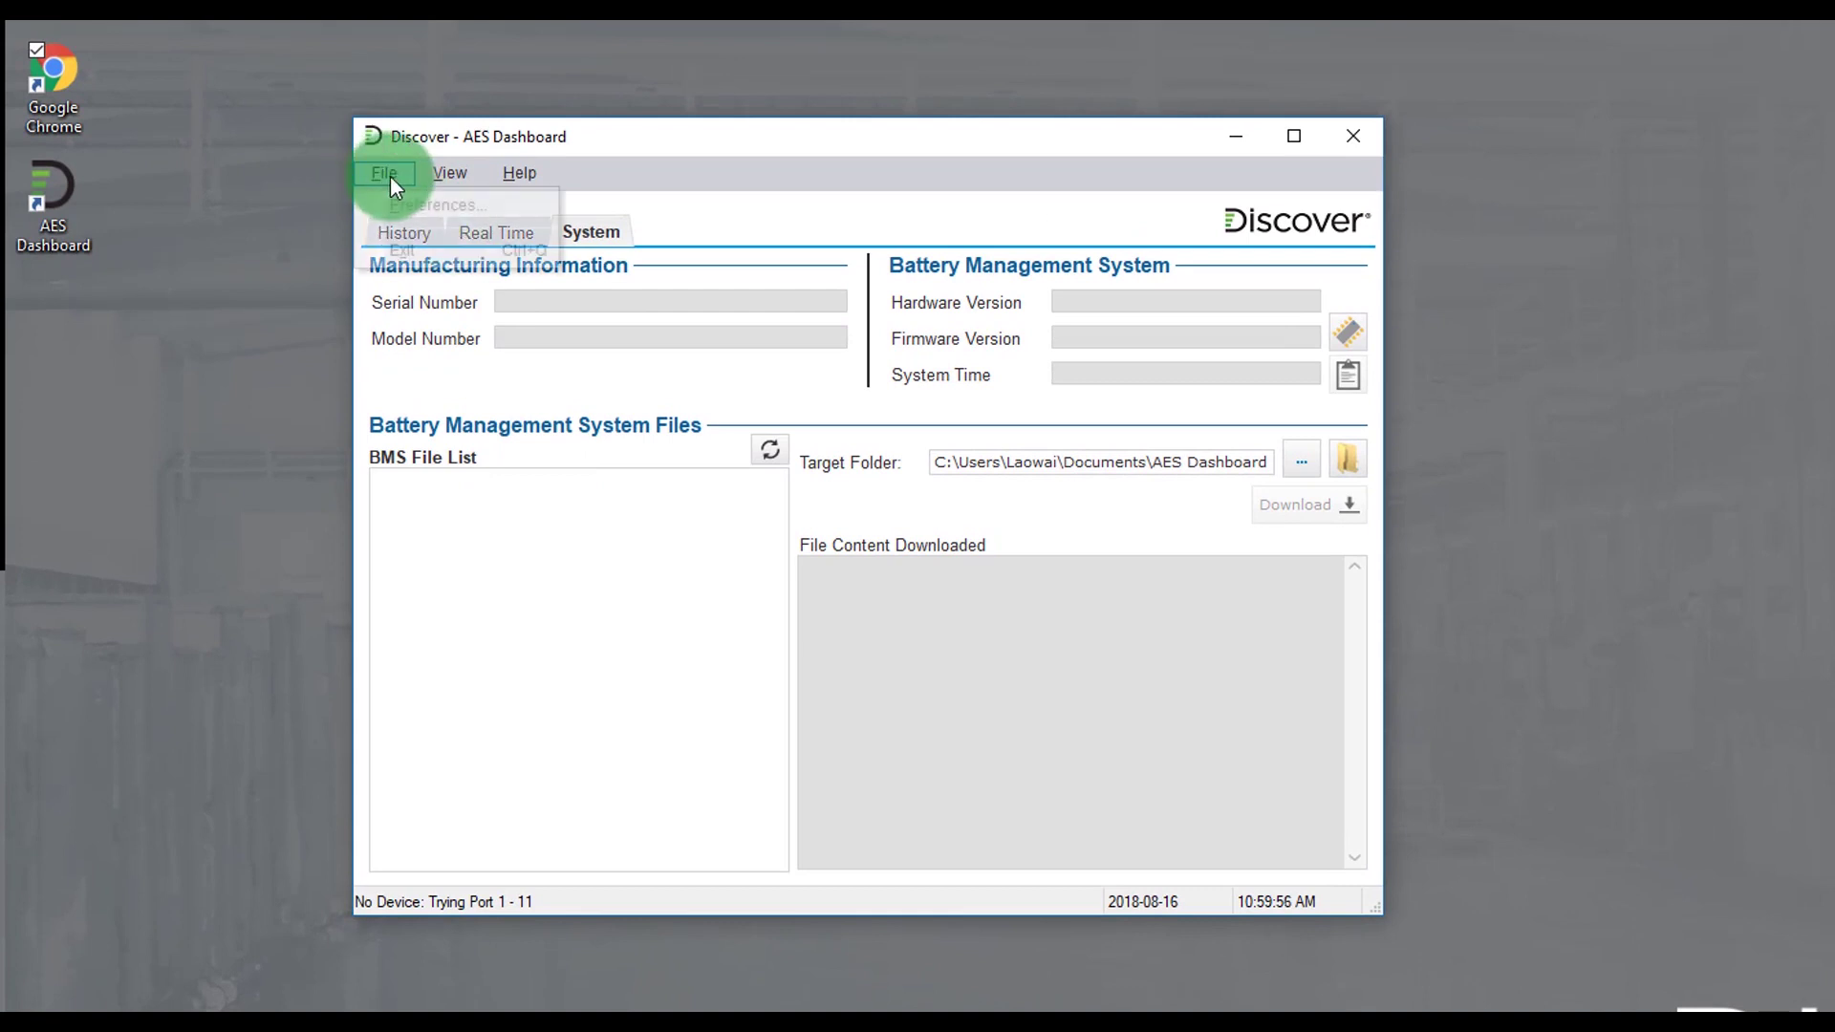
click(409, 214)
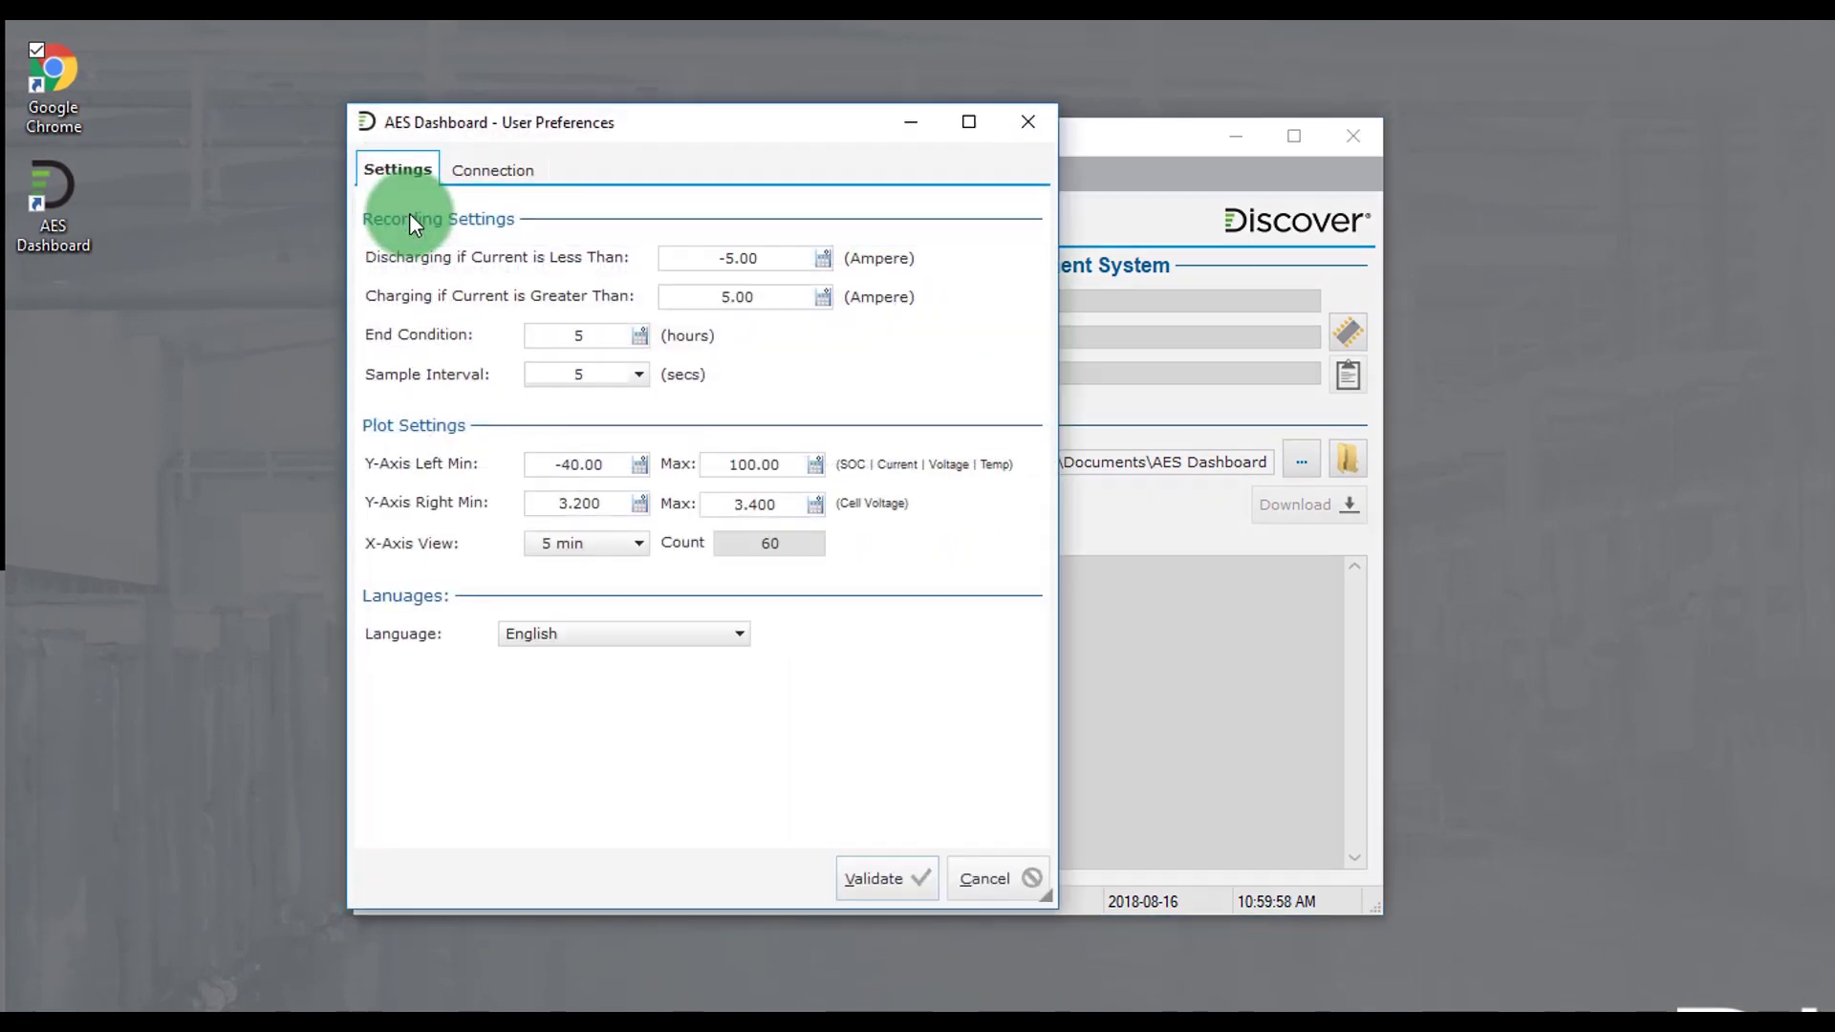
click(490, 169)
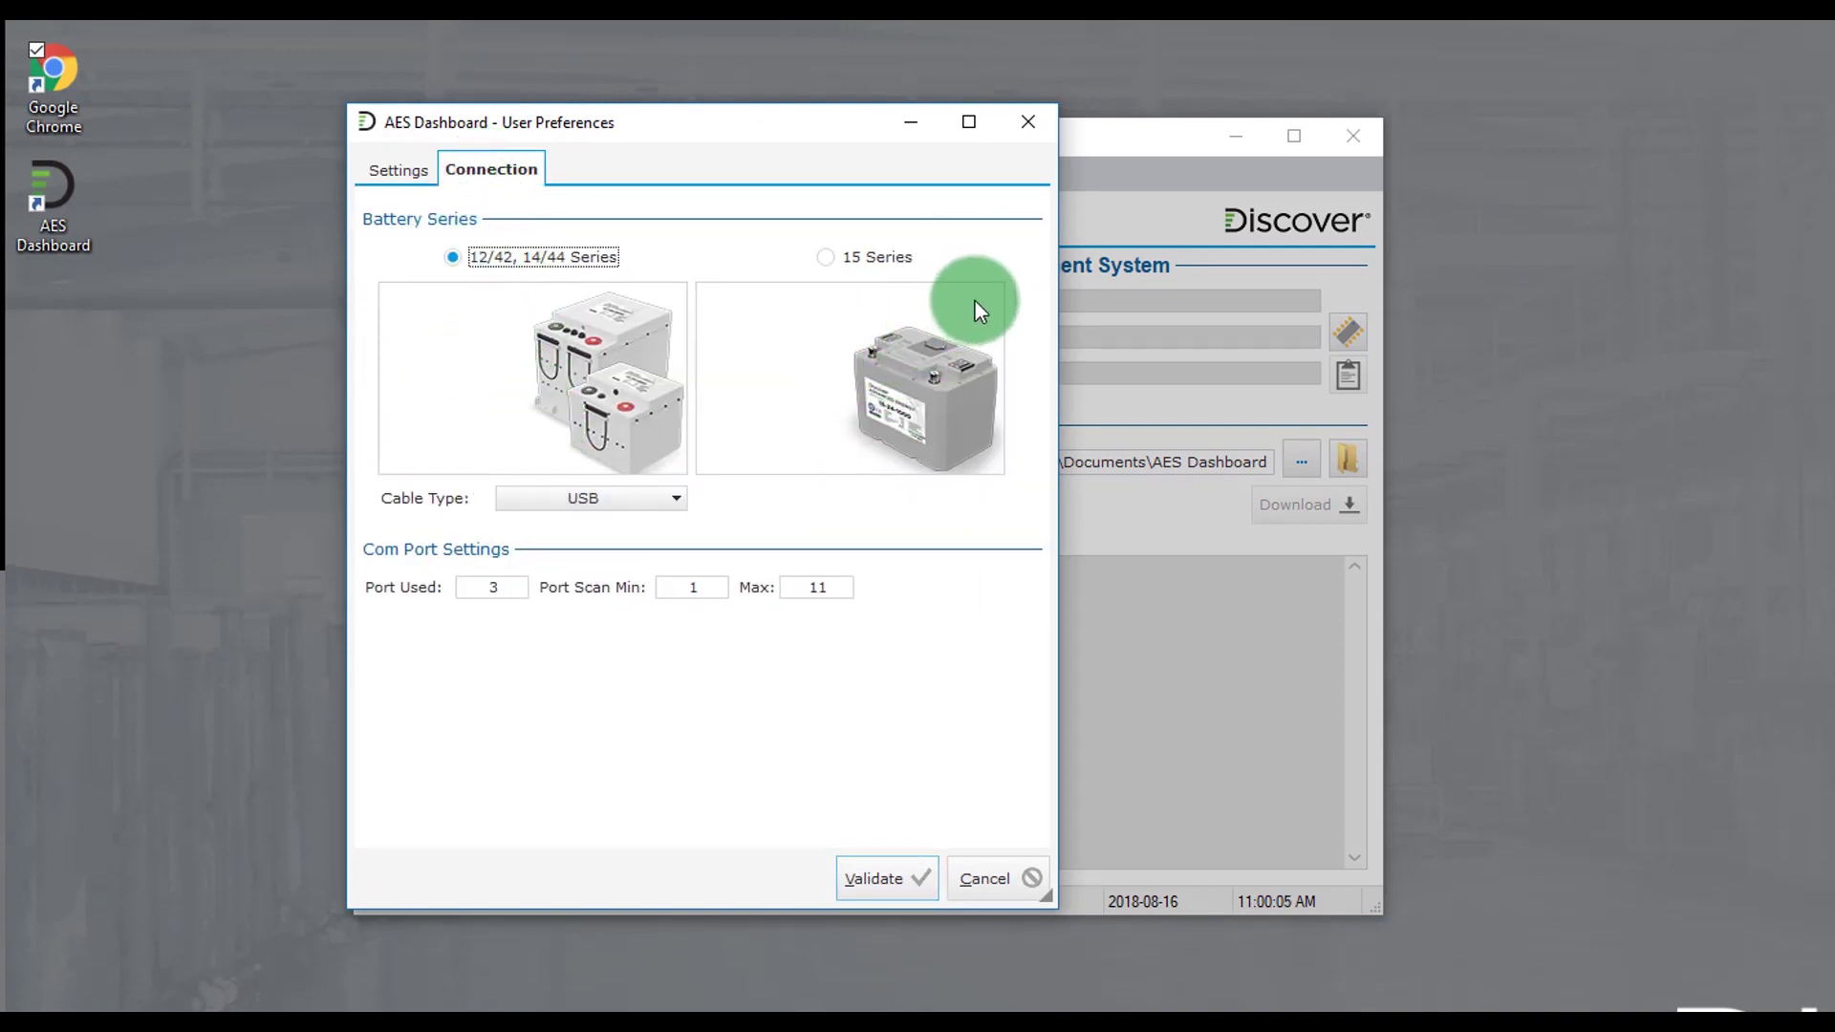
click(873, 878)
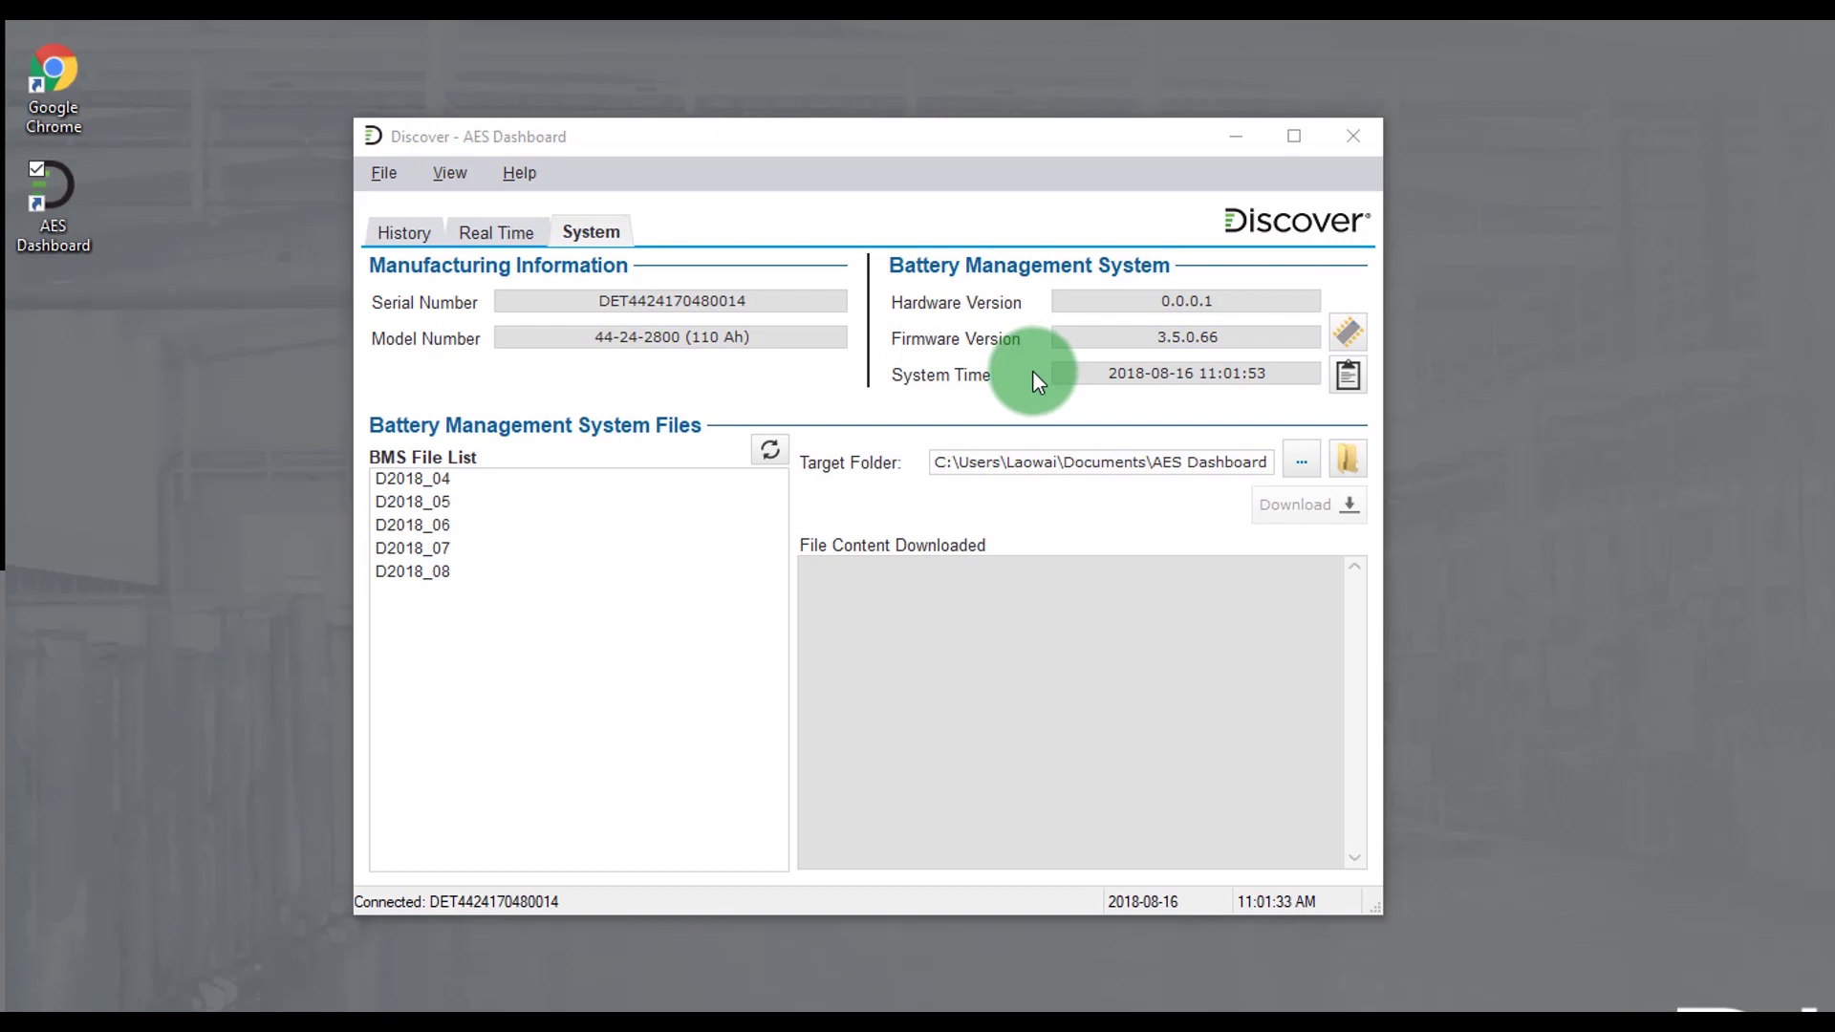
Step: Refresh the BMS file list to show logs D2018_04 through D2018_08
click(770, 449)
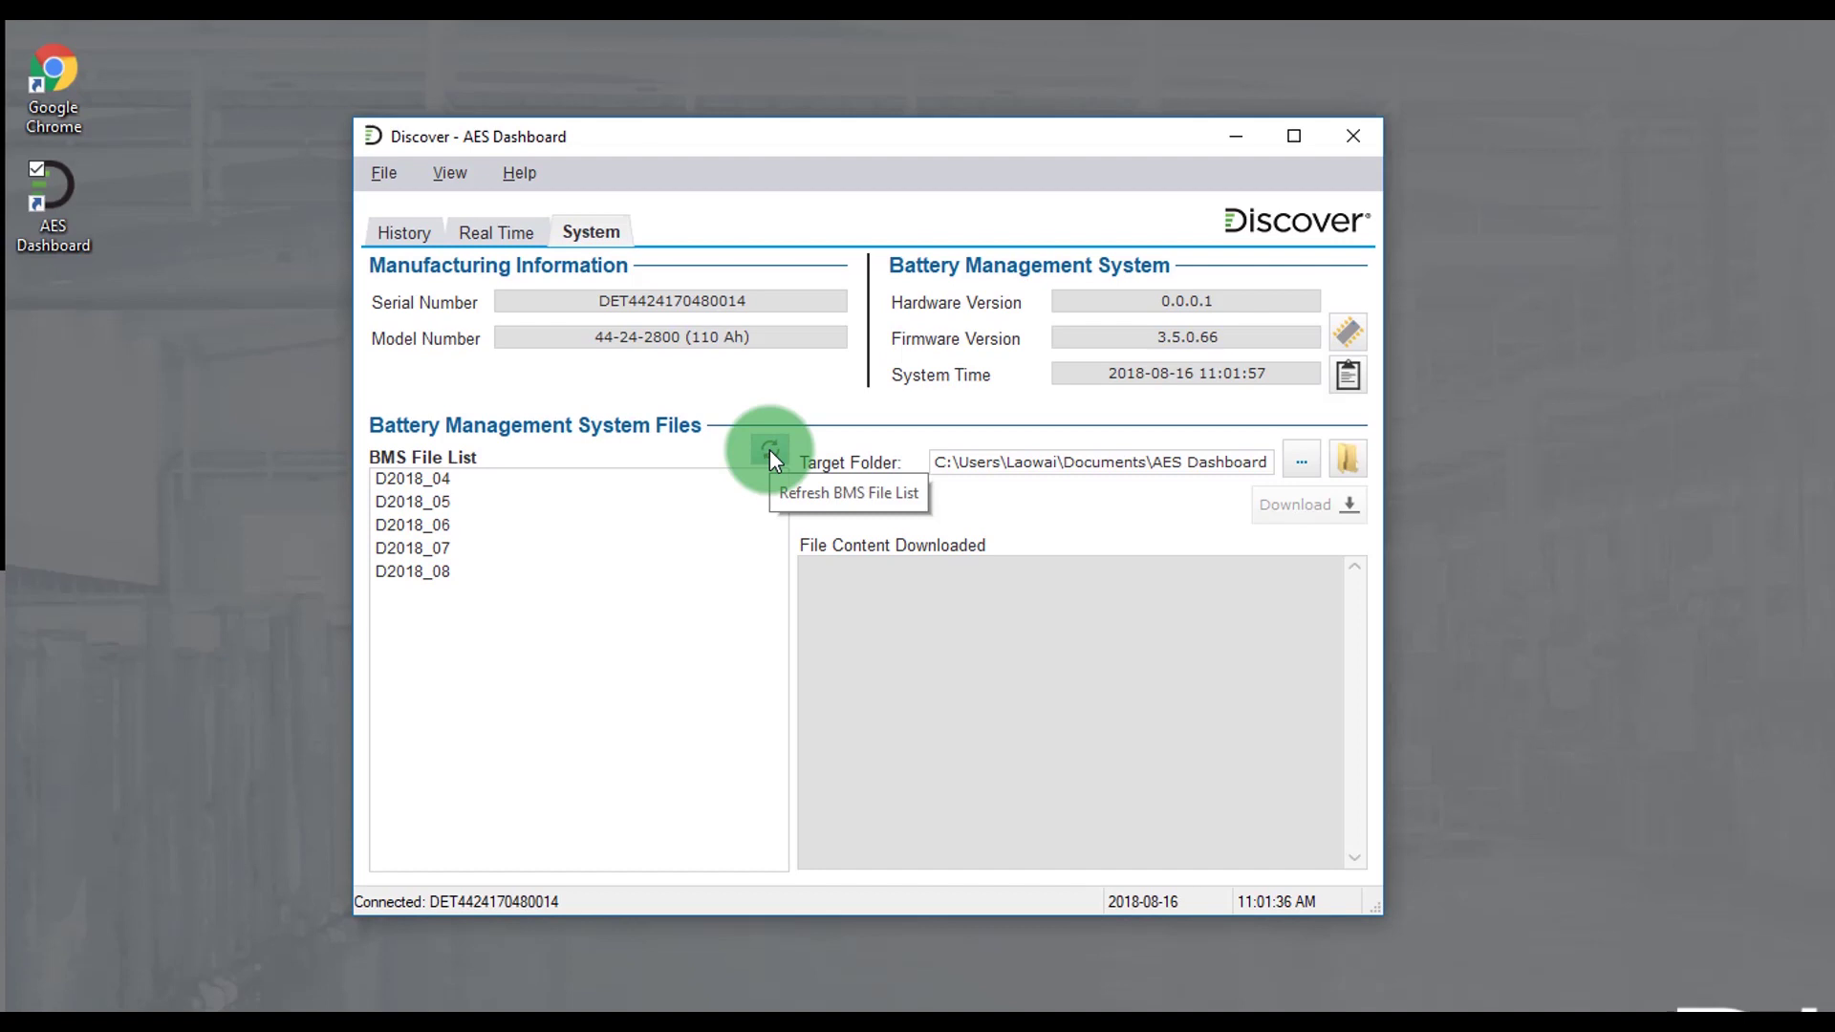
Step: Review usage hours, energy and UVP faults in History, then preview the history report
click(386, 231)
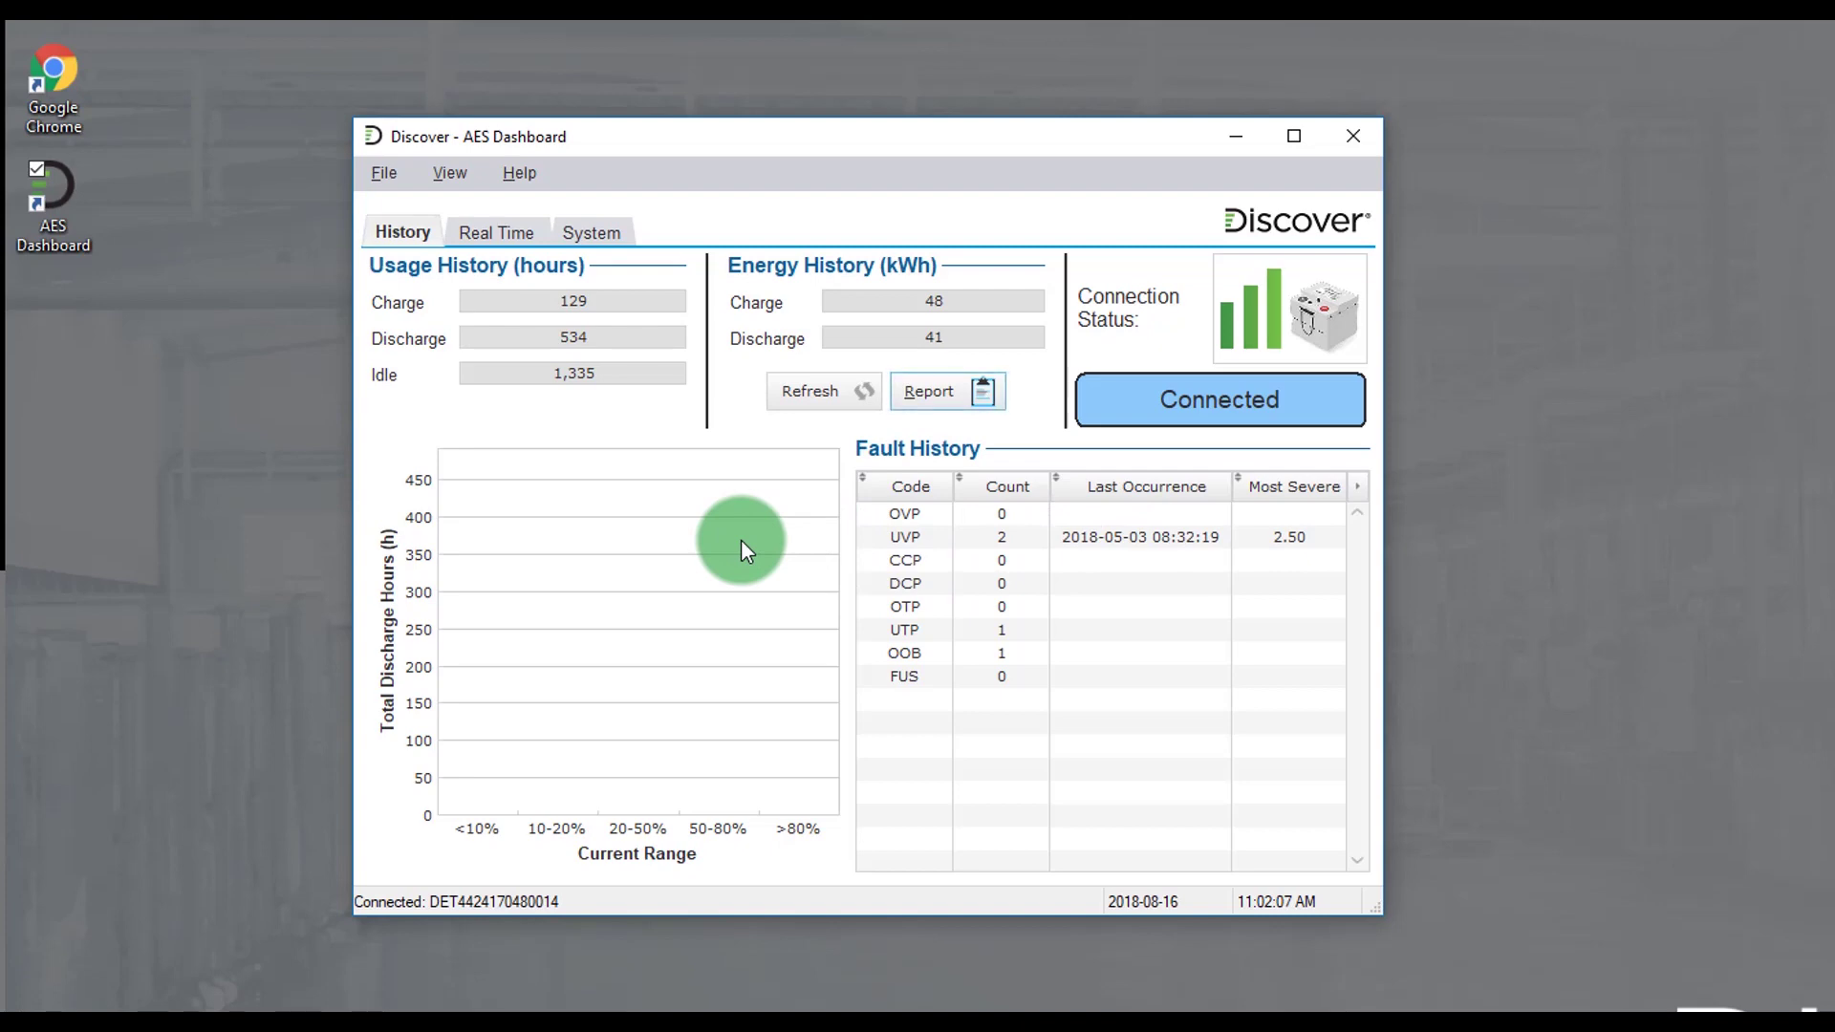
click(961, 393)
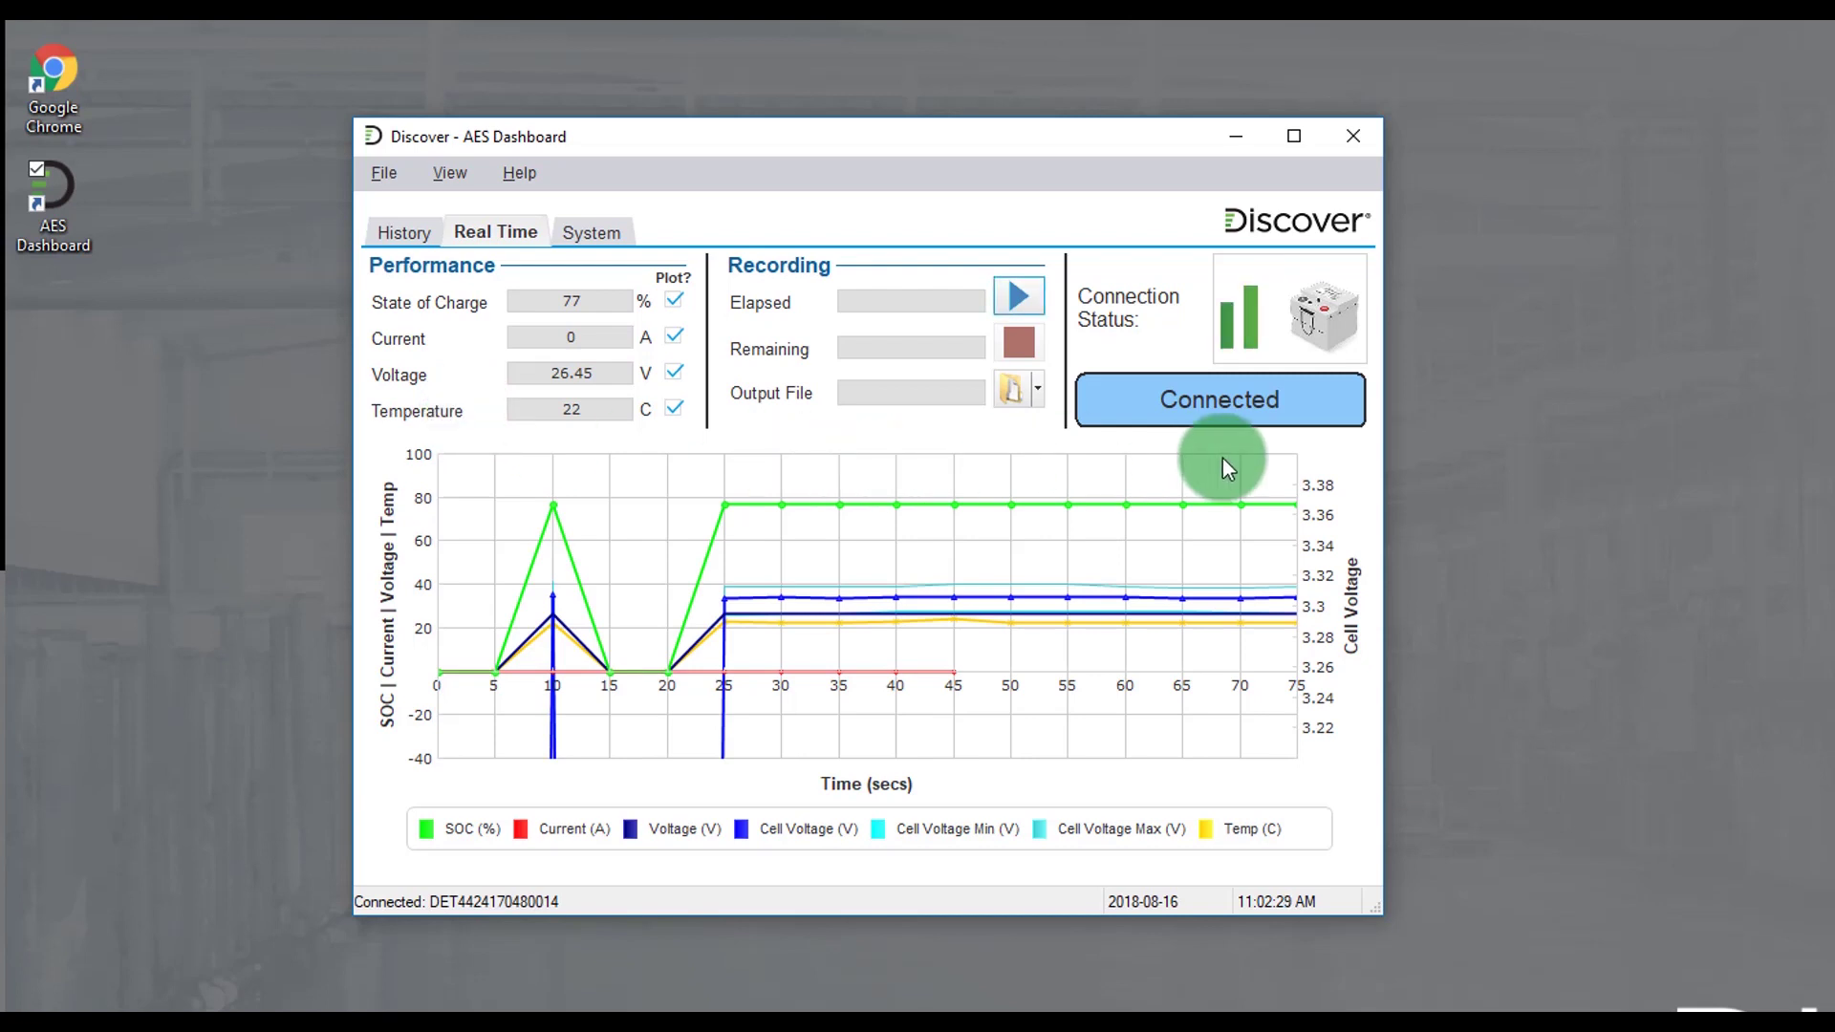
Step: Read a data point's values on the live state-of-charge, voltage and temperature chart
mouse_move(1269, 505)
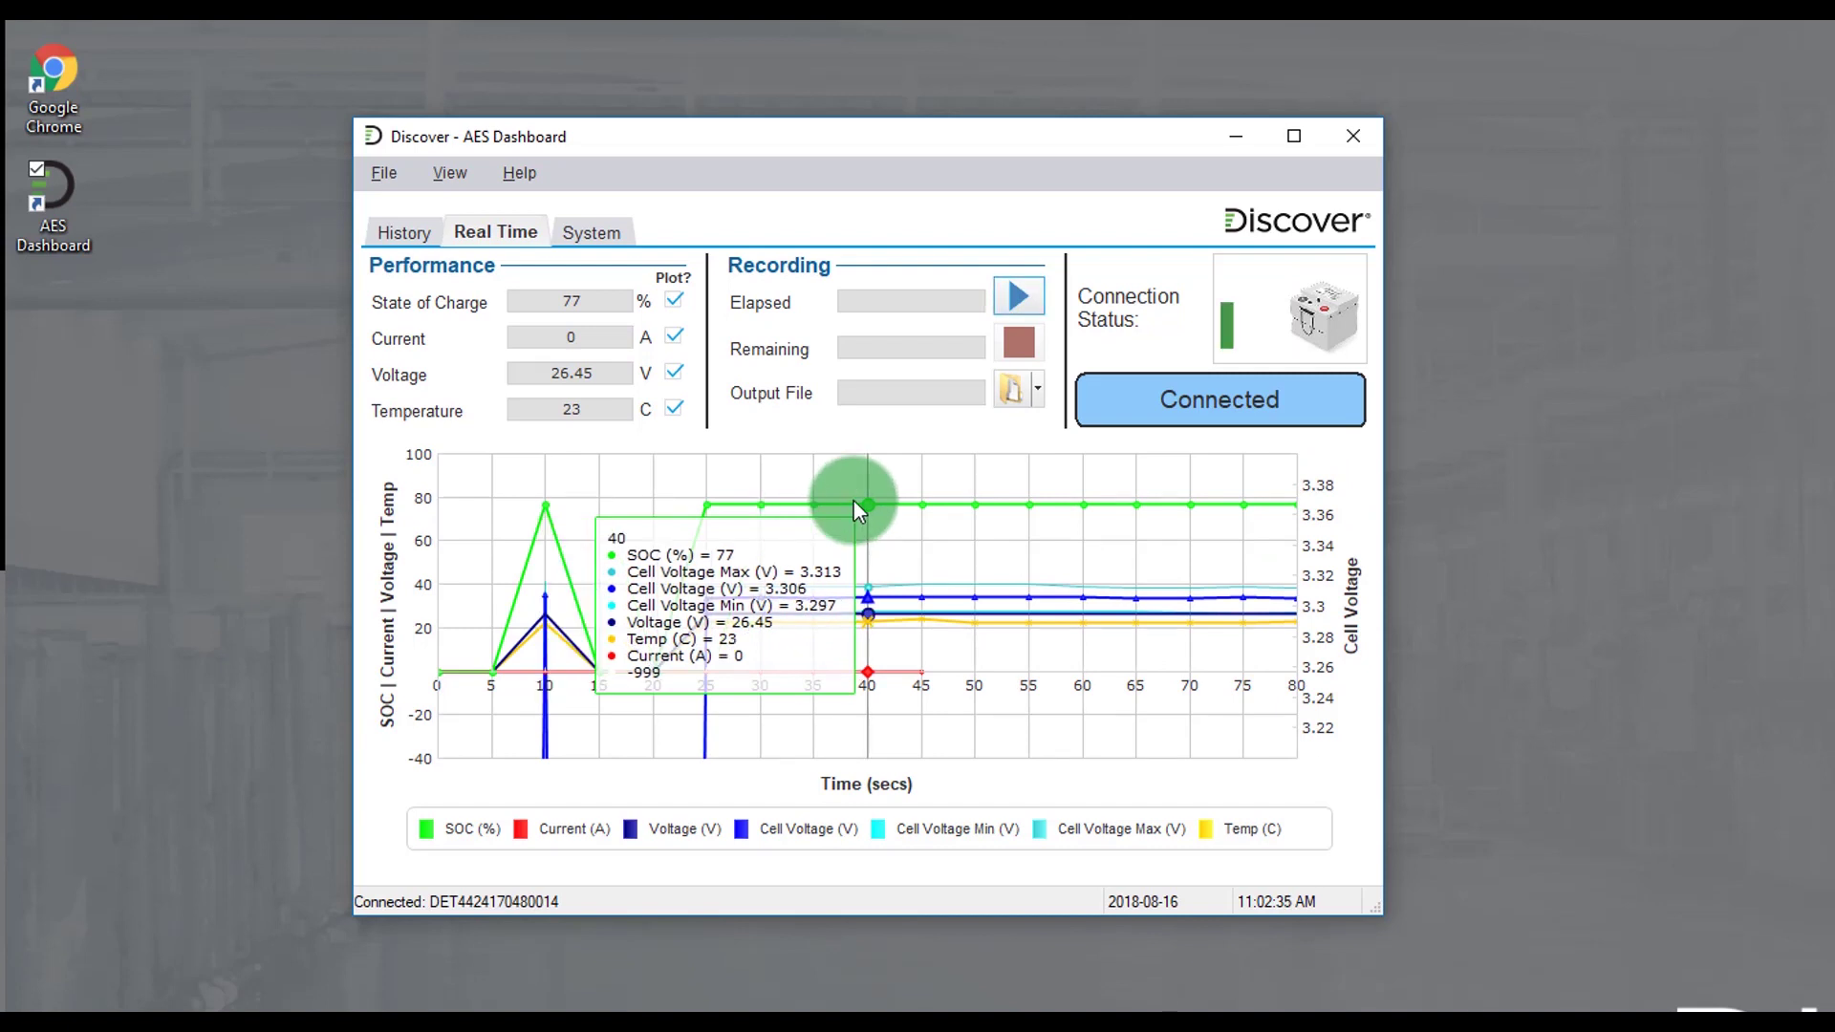
Step: Start a 5.0-hour recording with a 5-second sample interval, saving to the desktop
click(1020, 297)
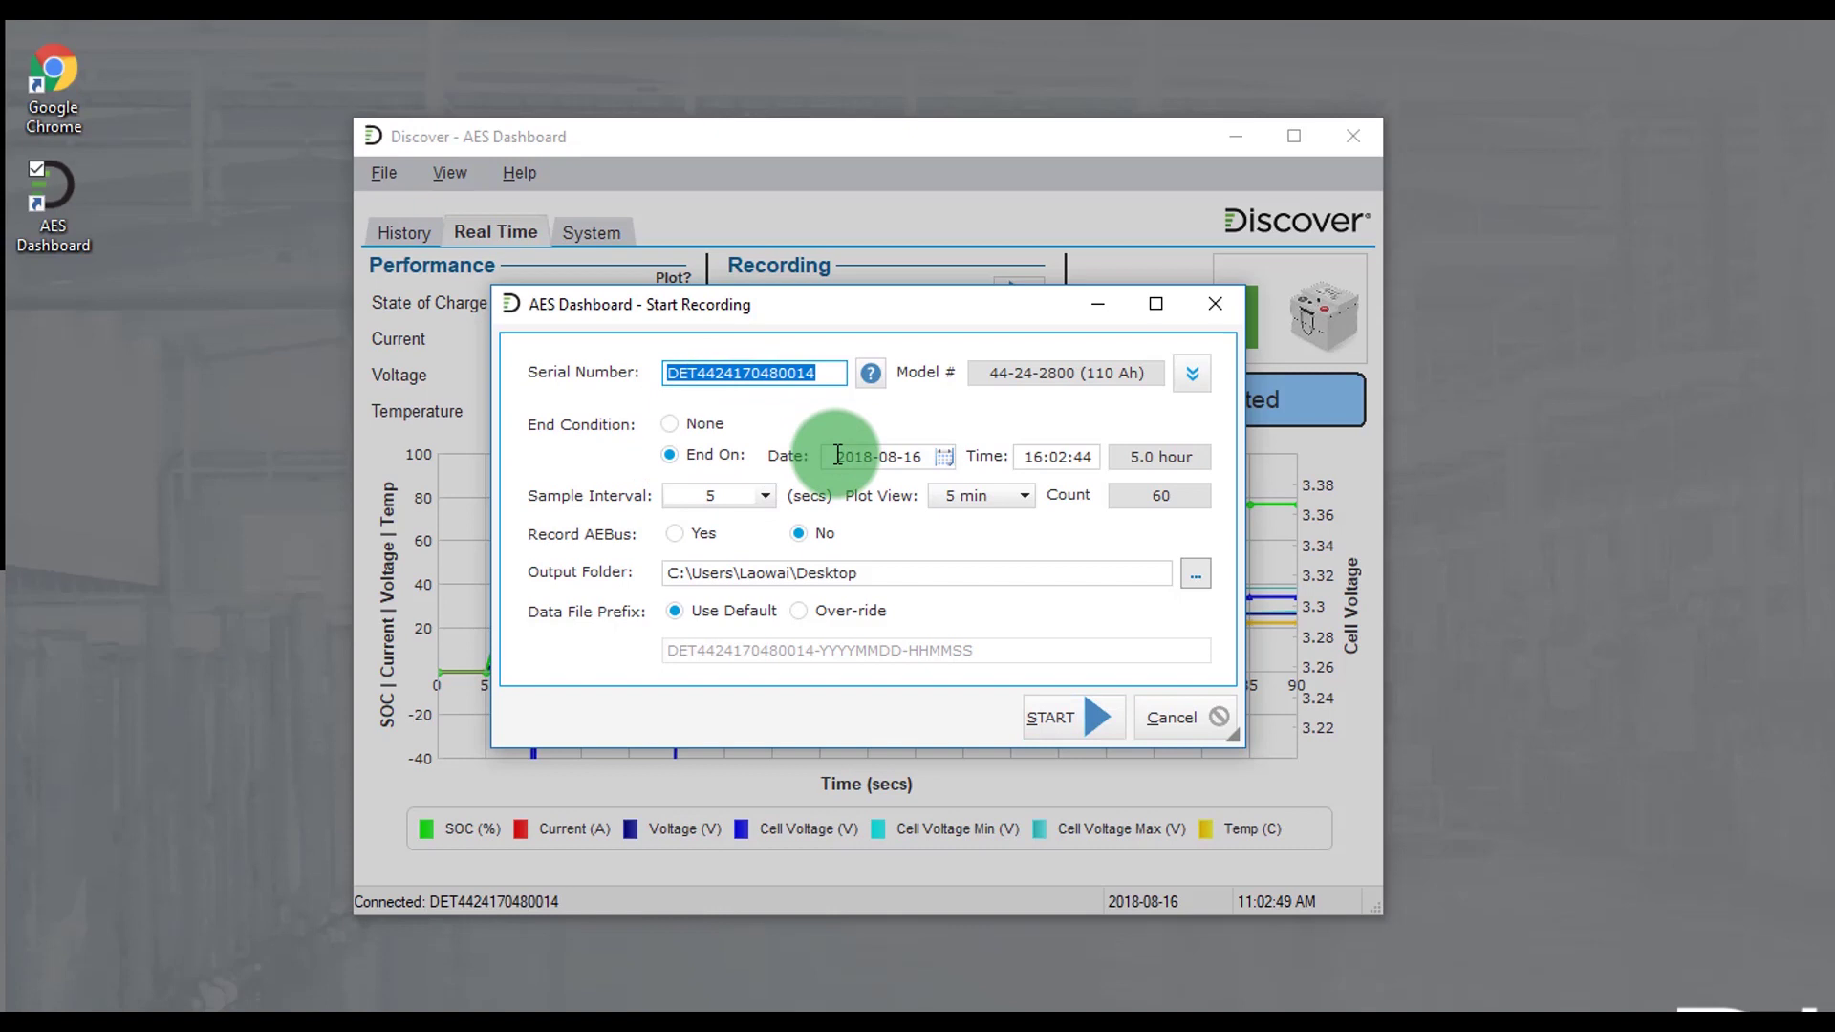
click(765, 496)
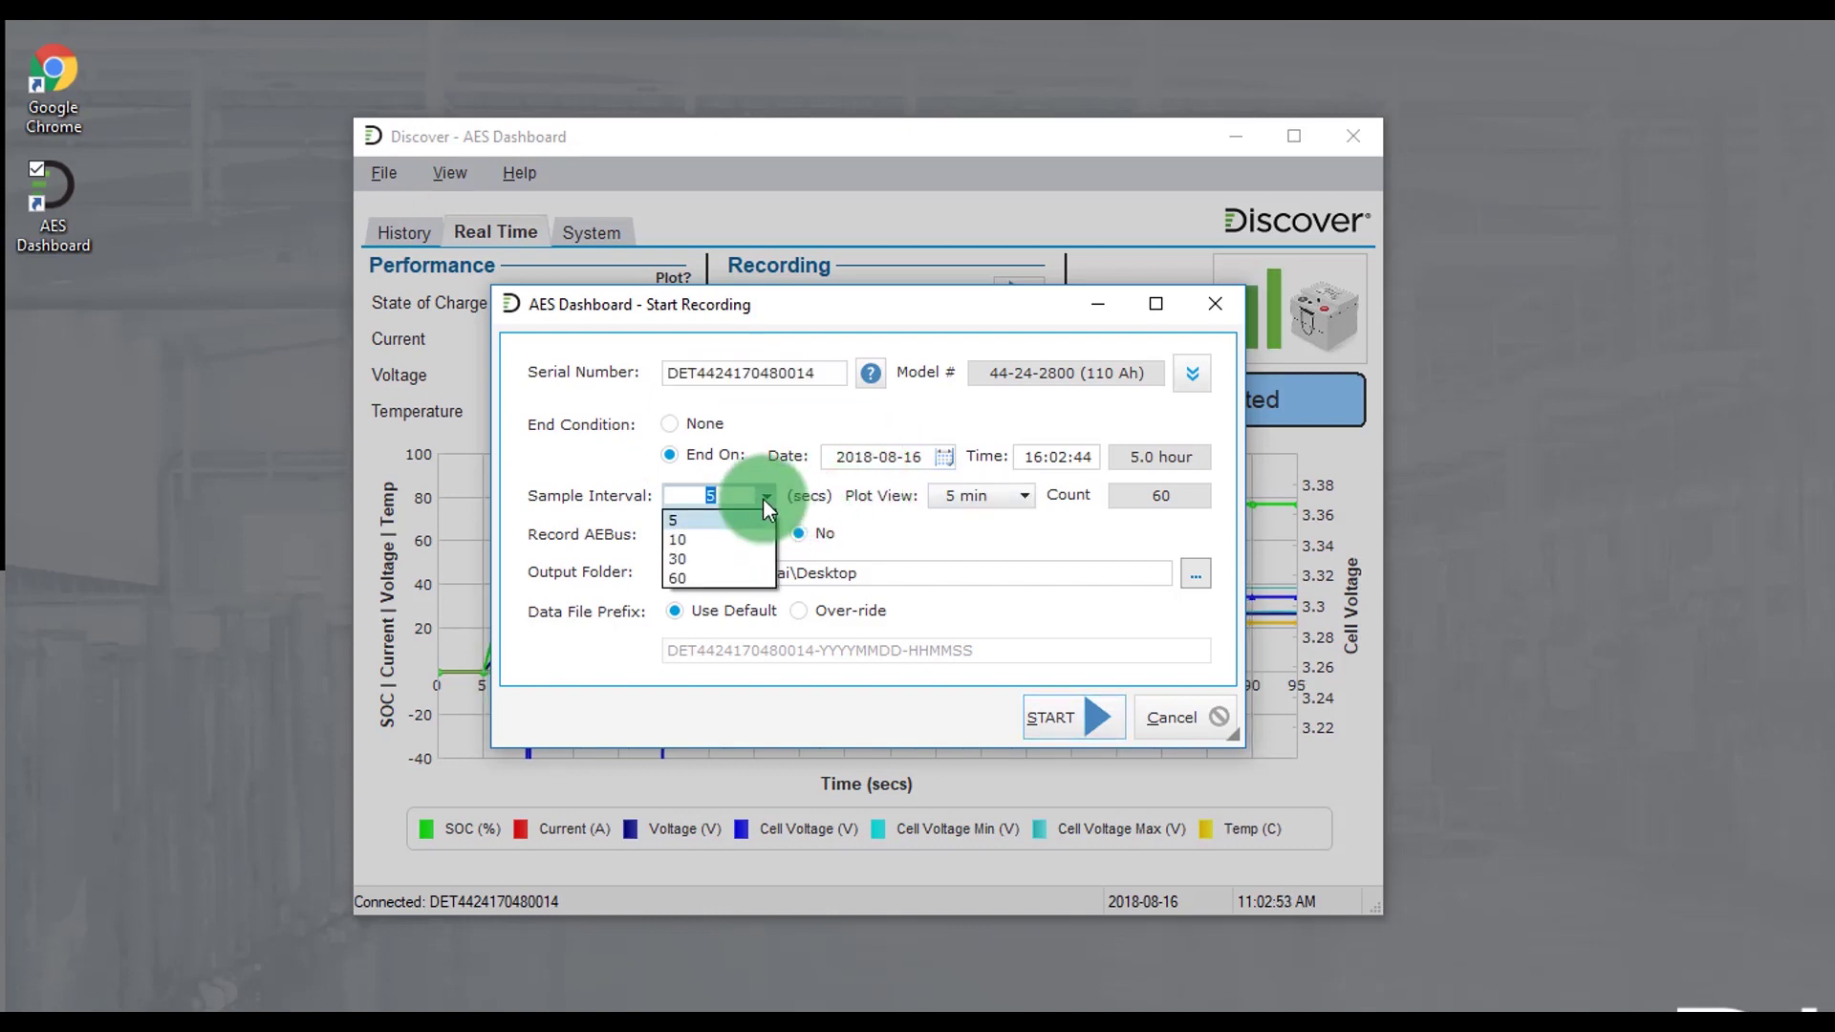
click(764, 497)
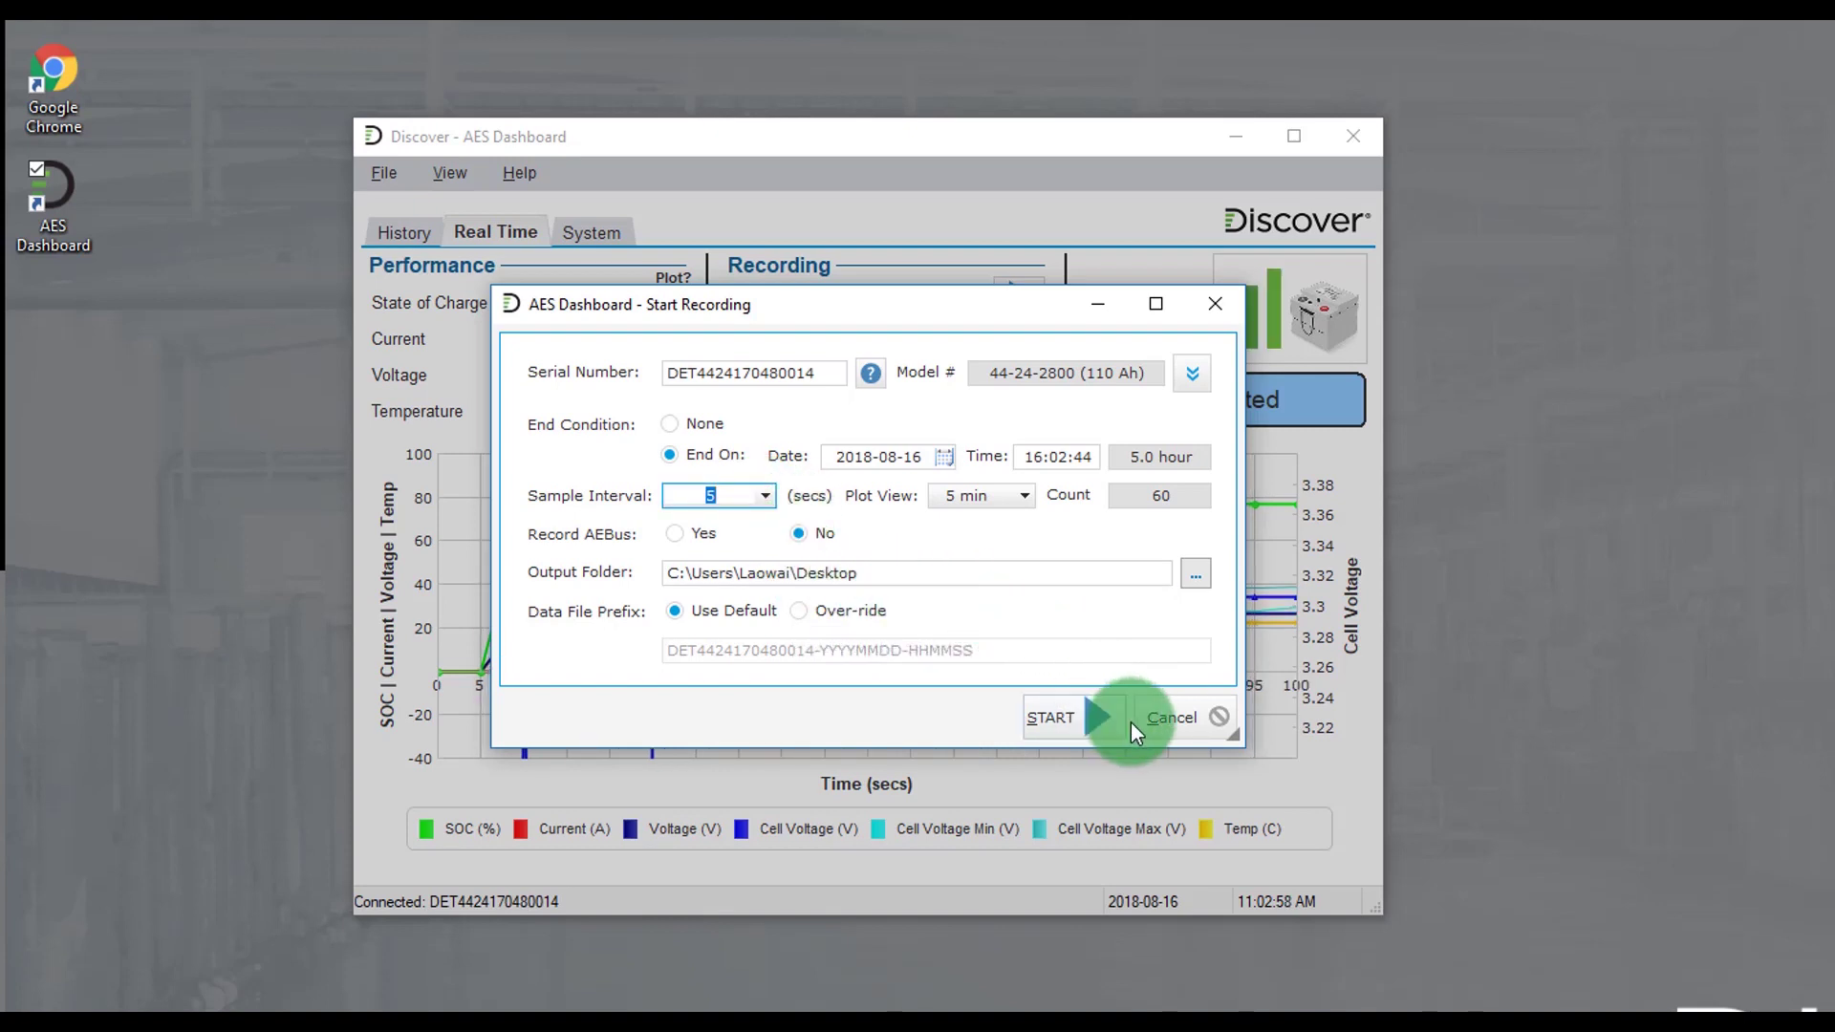
click(1049, 716)
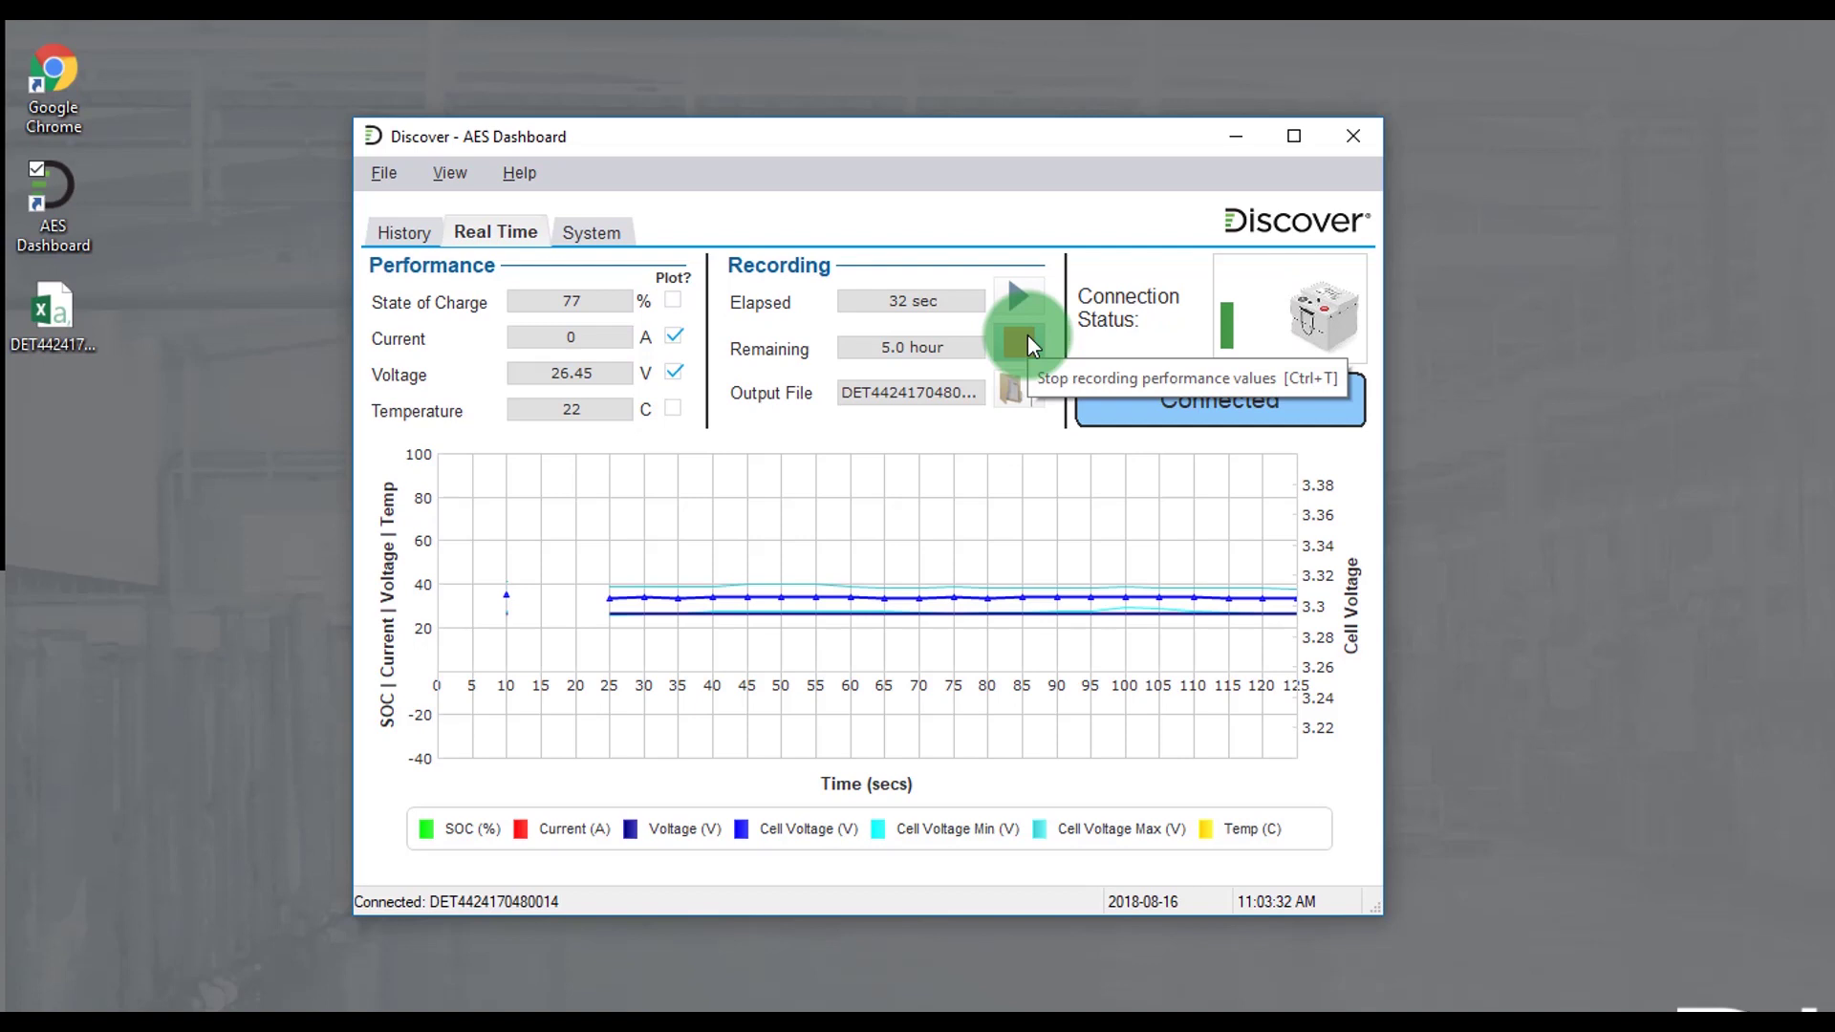
Step: Stop the recording after about 34 seconds and bring up the desktop CSV file's menu
click(1028, 339)
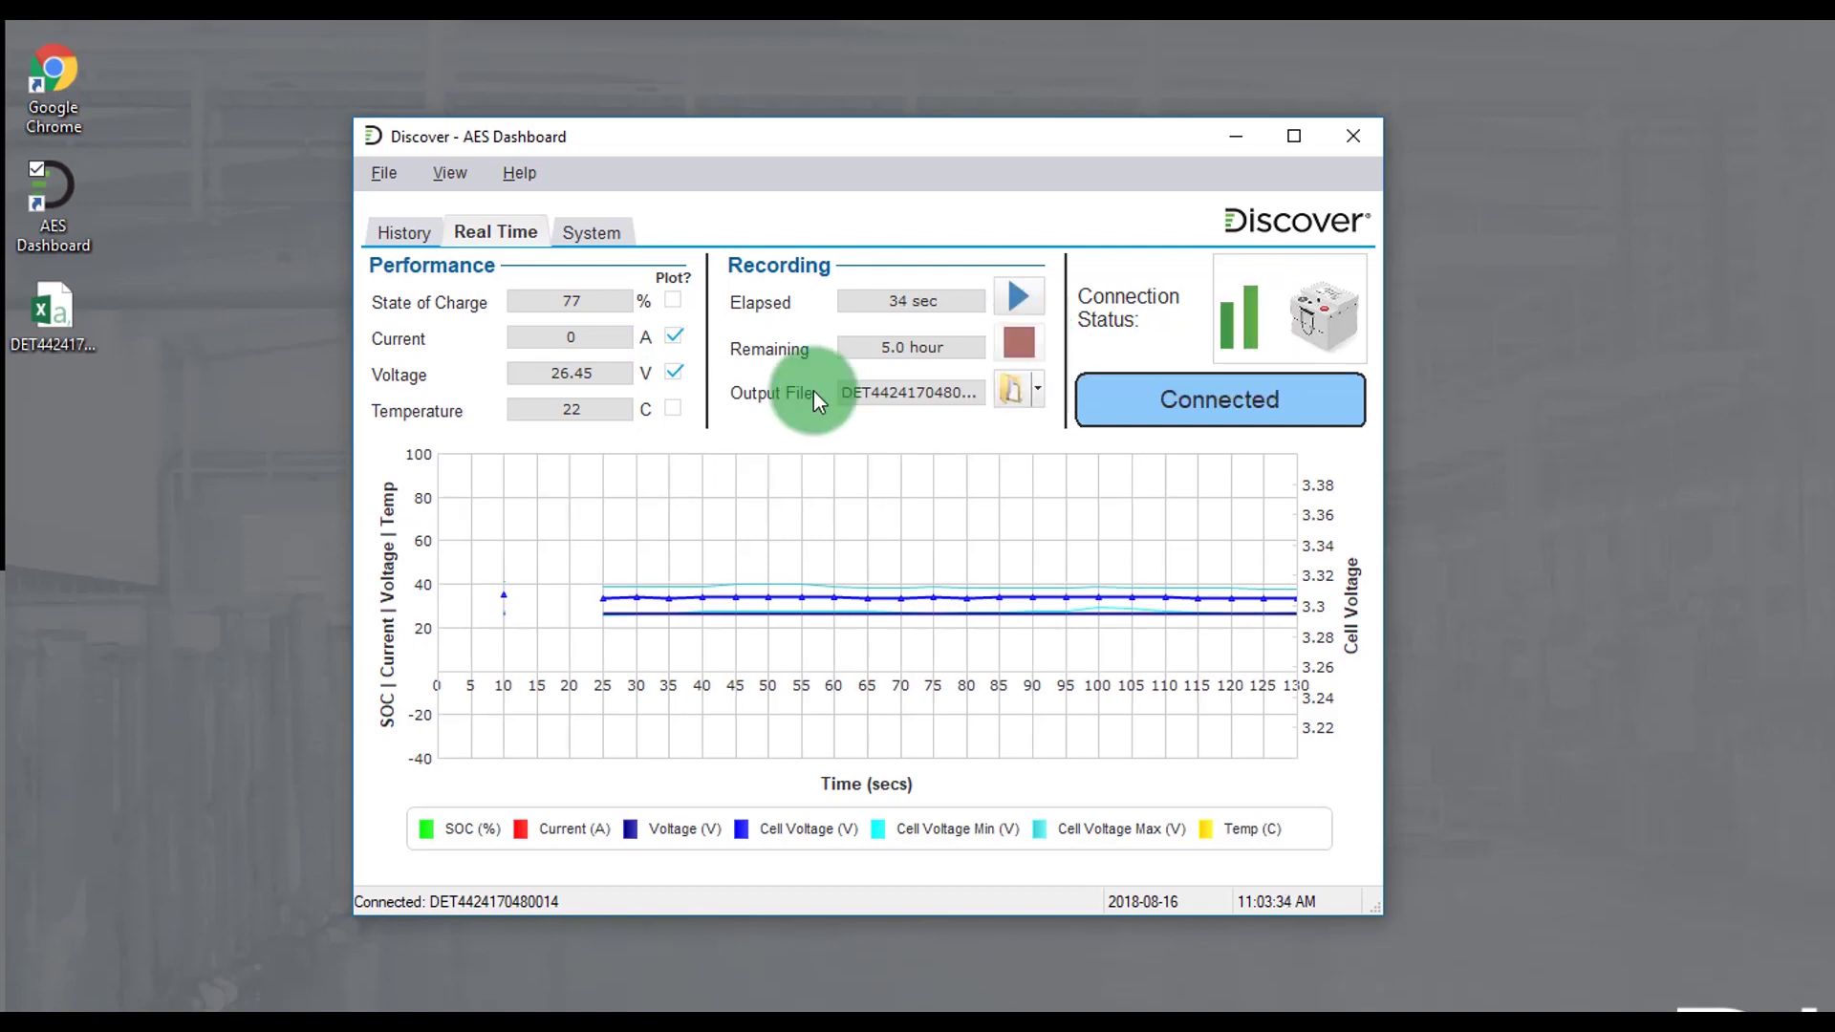
right_click(61, 318)
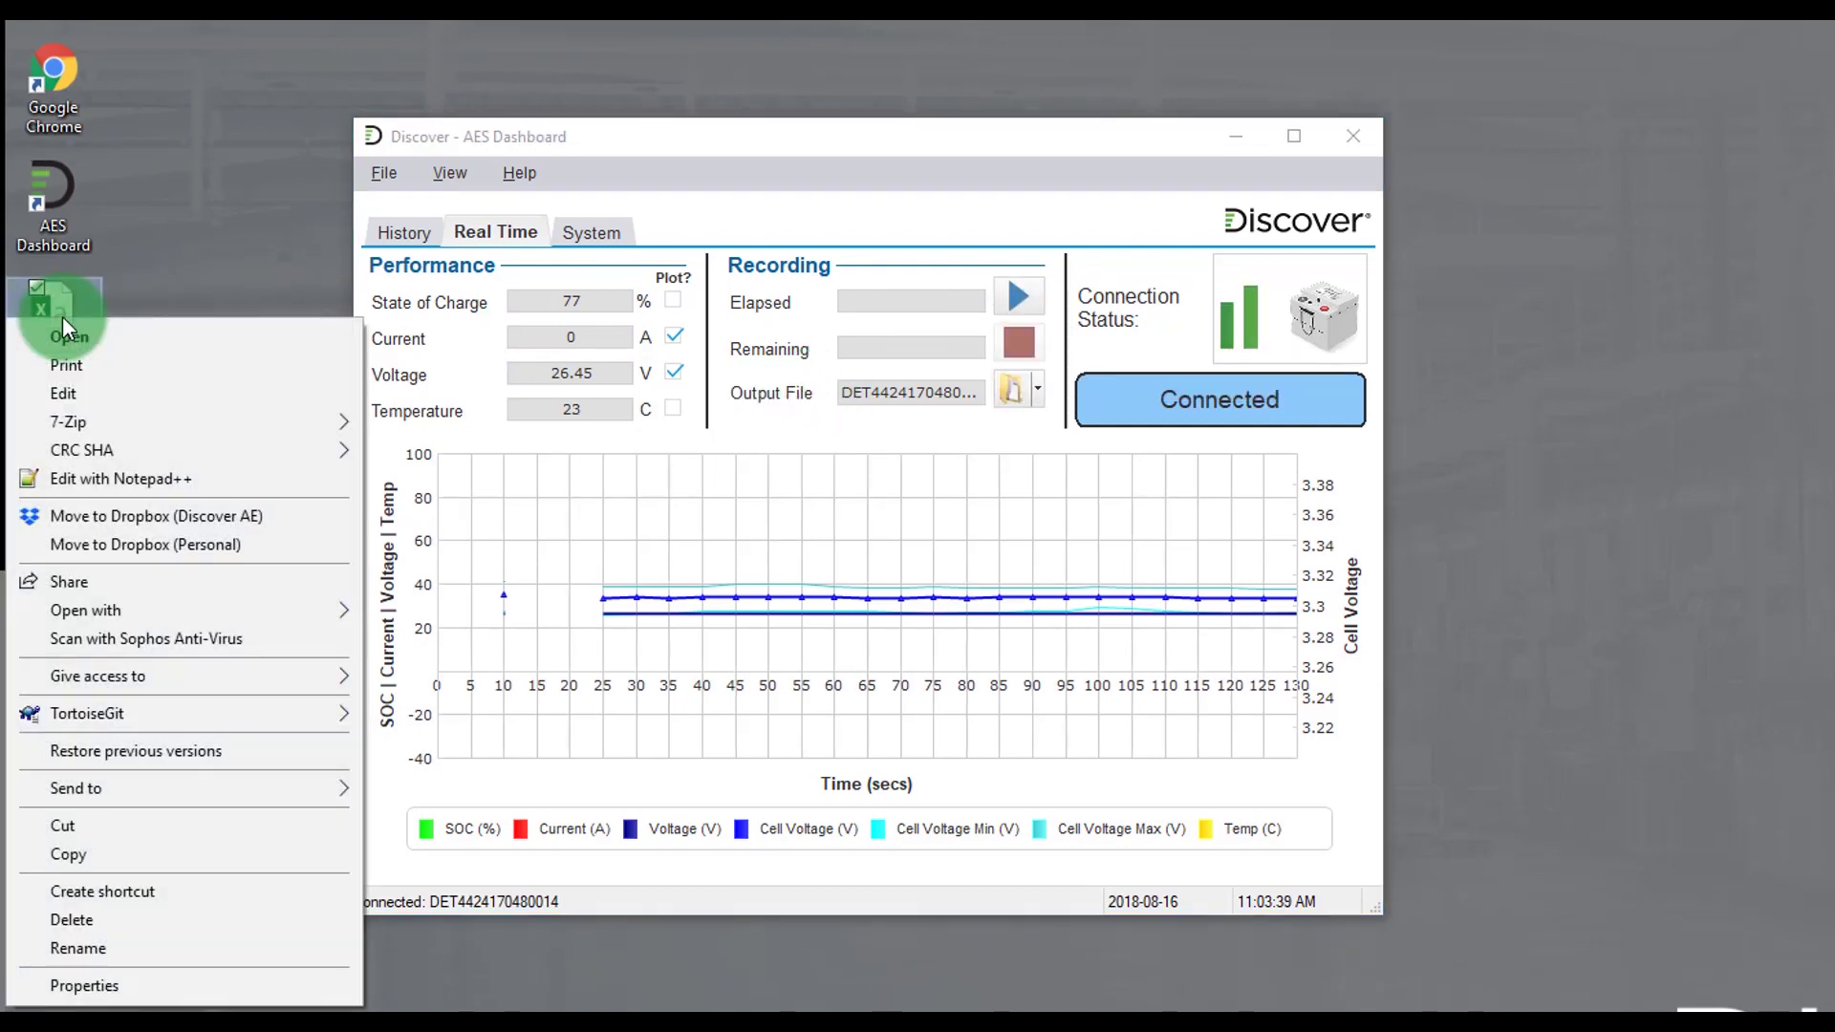
Step: Open the recorded CSV in Excel, then show the System page with the BMS file list
click(84, 329)
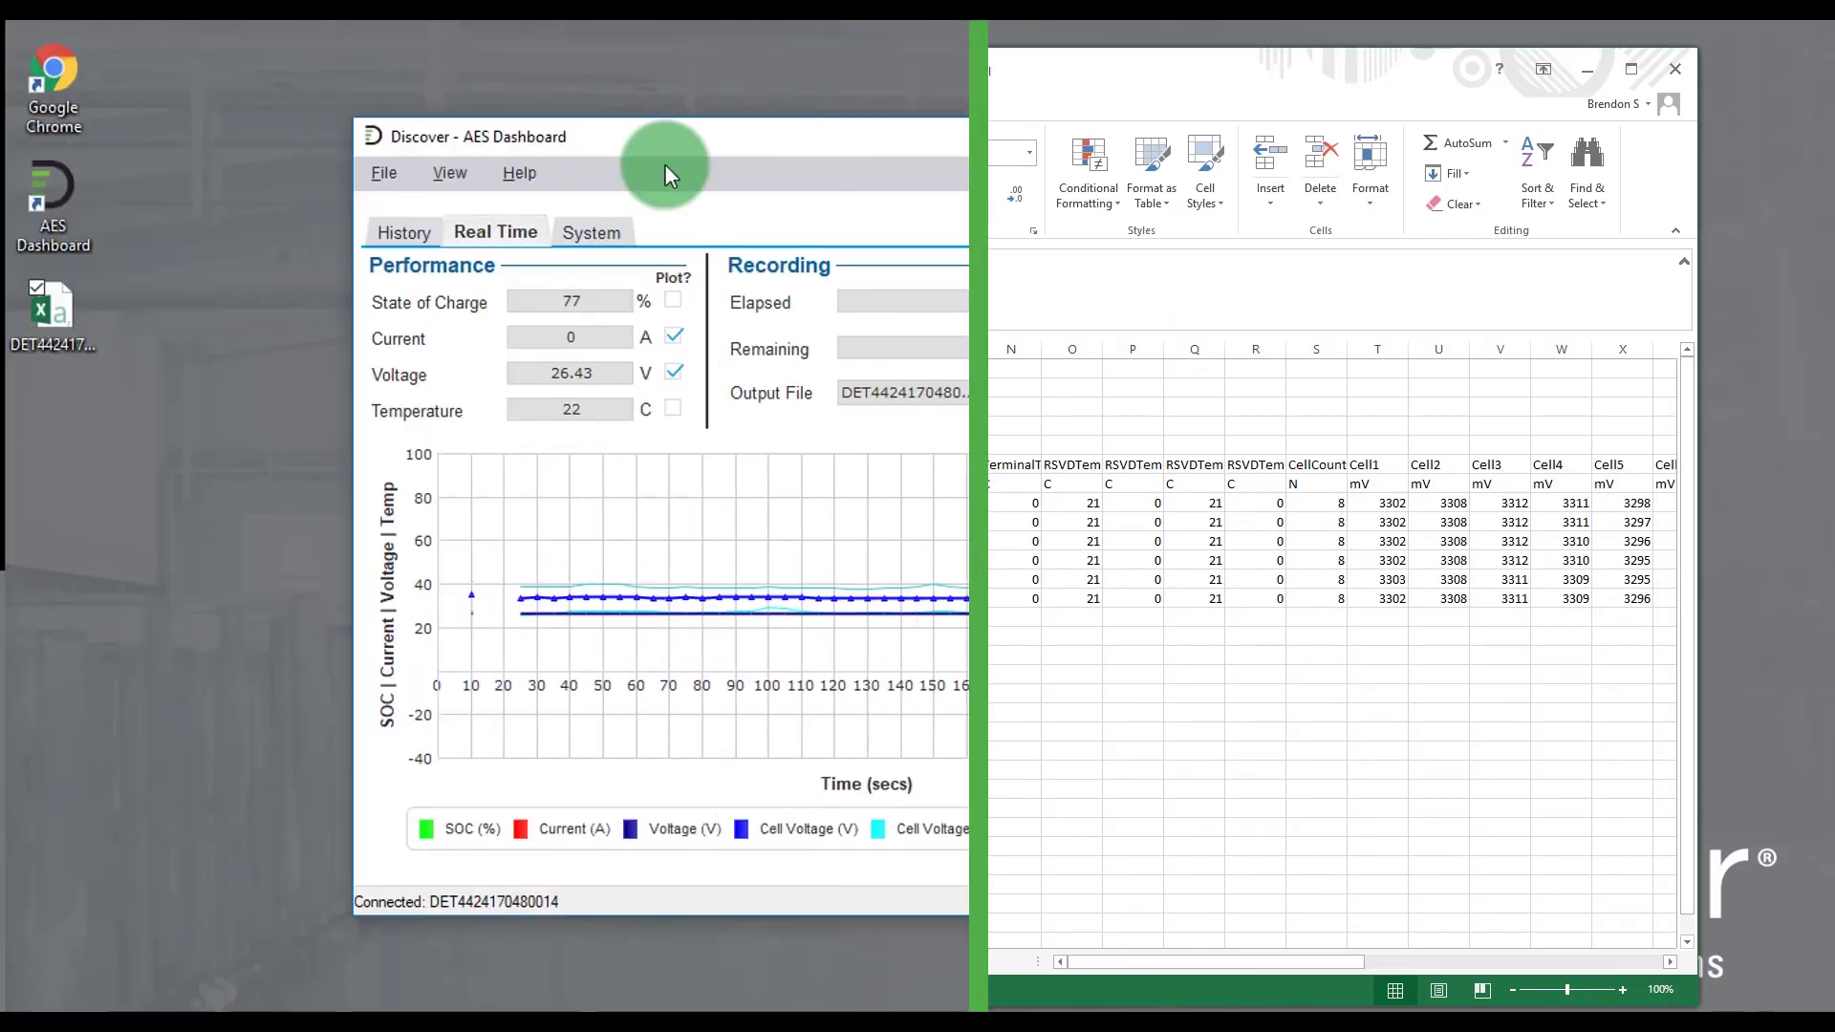
click(584, 232)
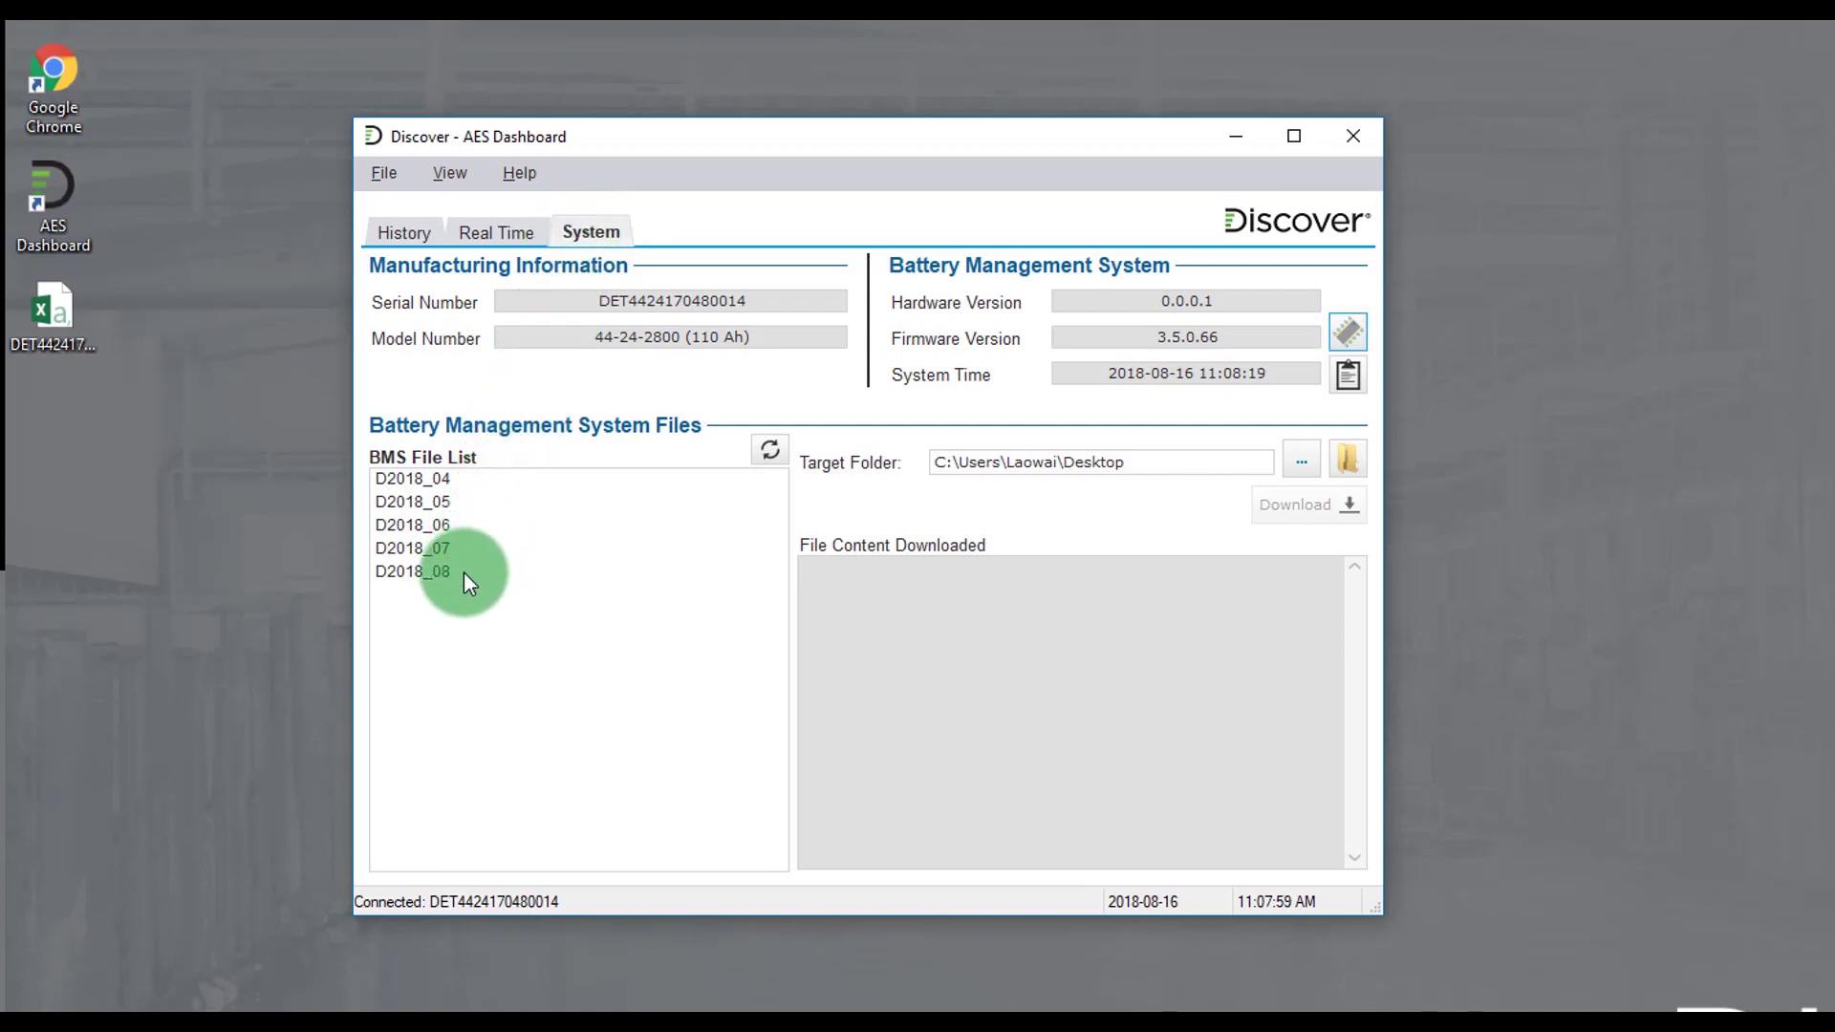
Step: Download the D2018_04 BMS log to the Desktop as CSV and open it in Excel
click(414, 485)
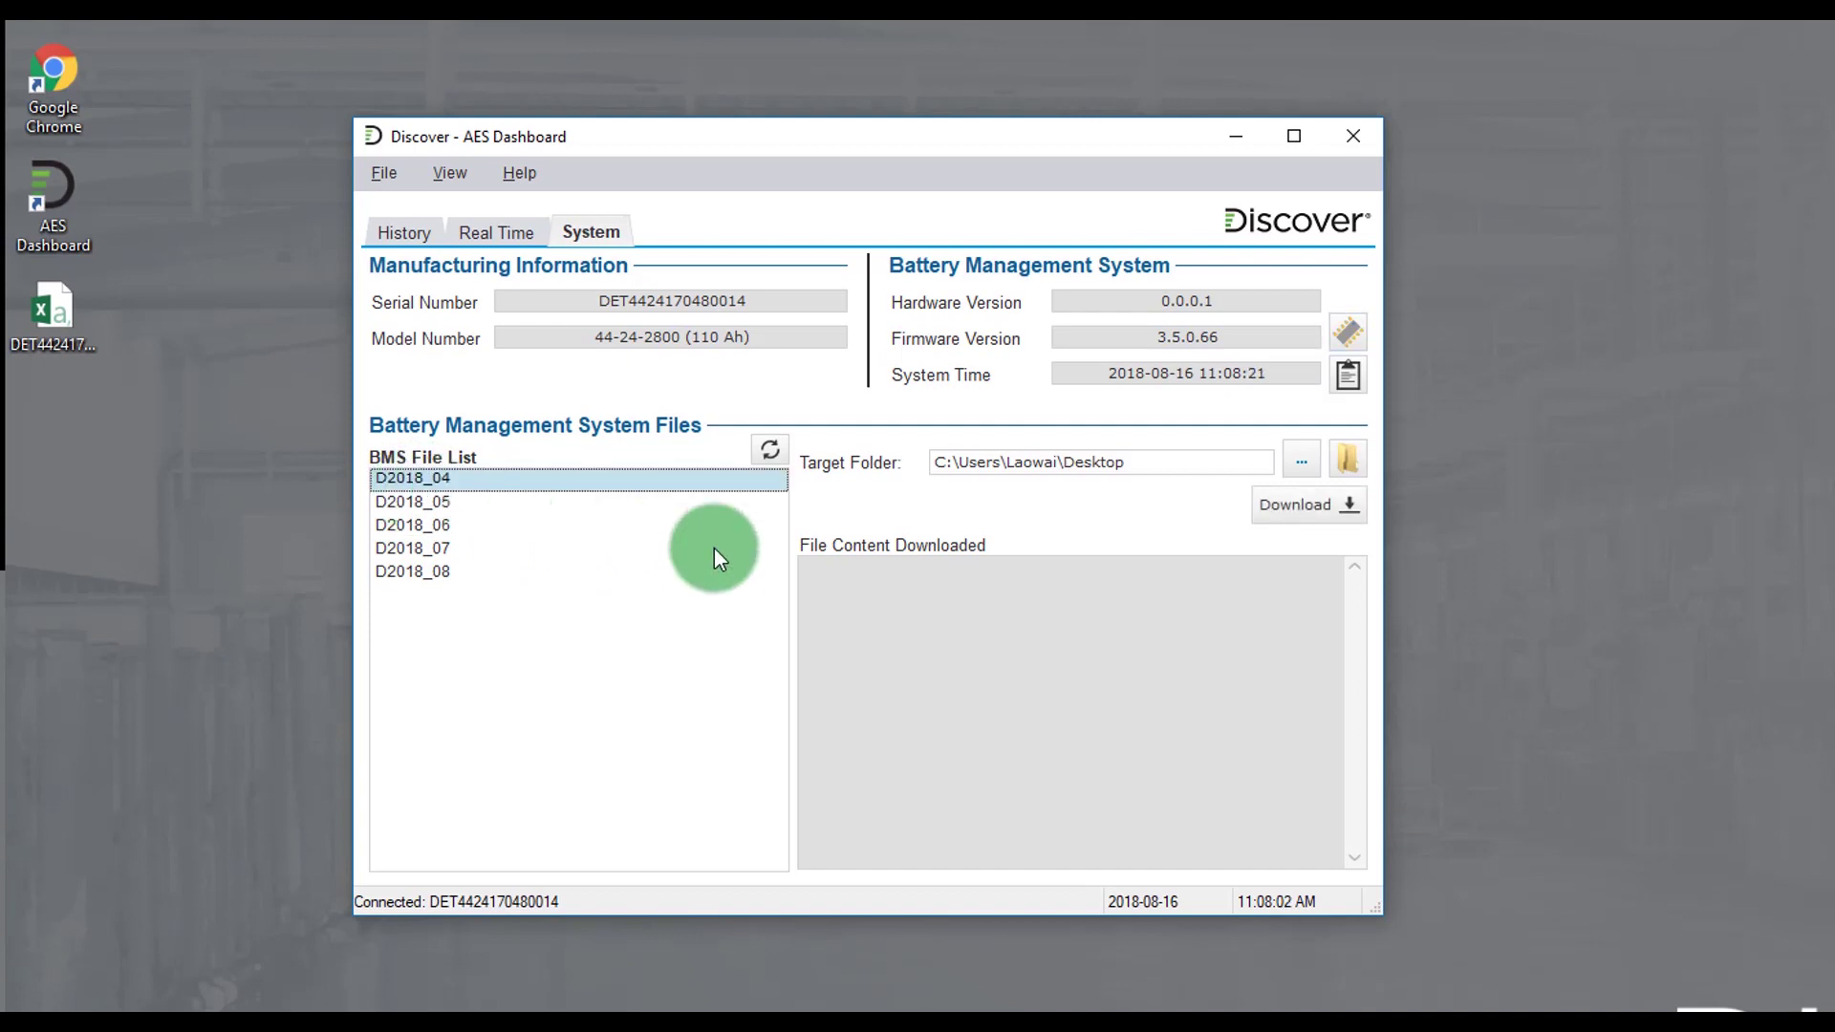
click(1307, 503)
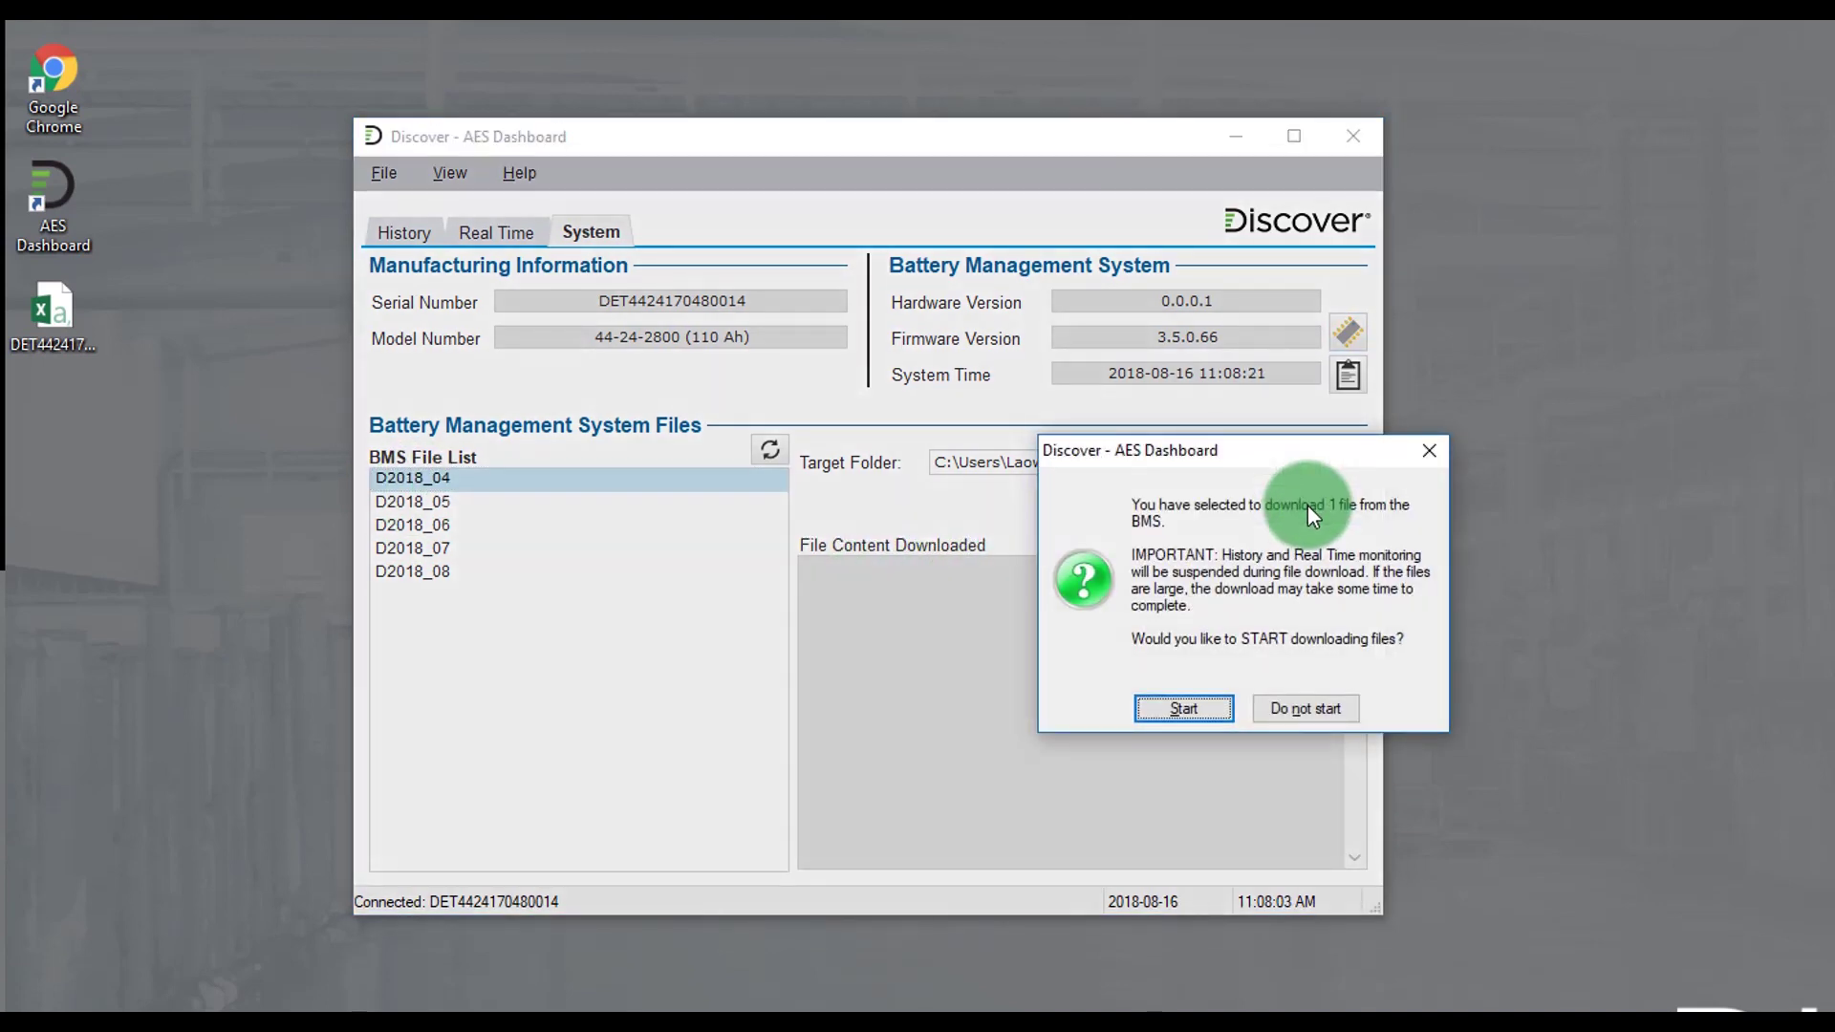
click(1194, 707)
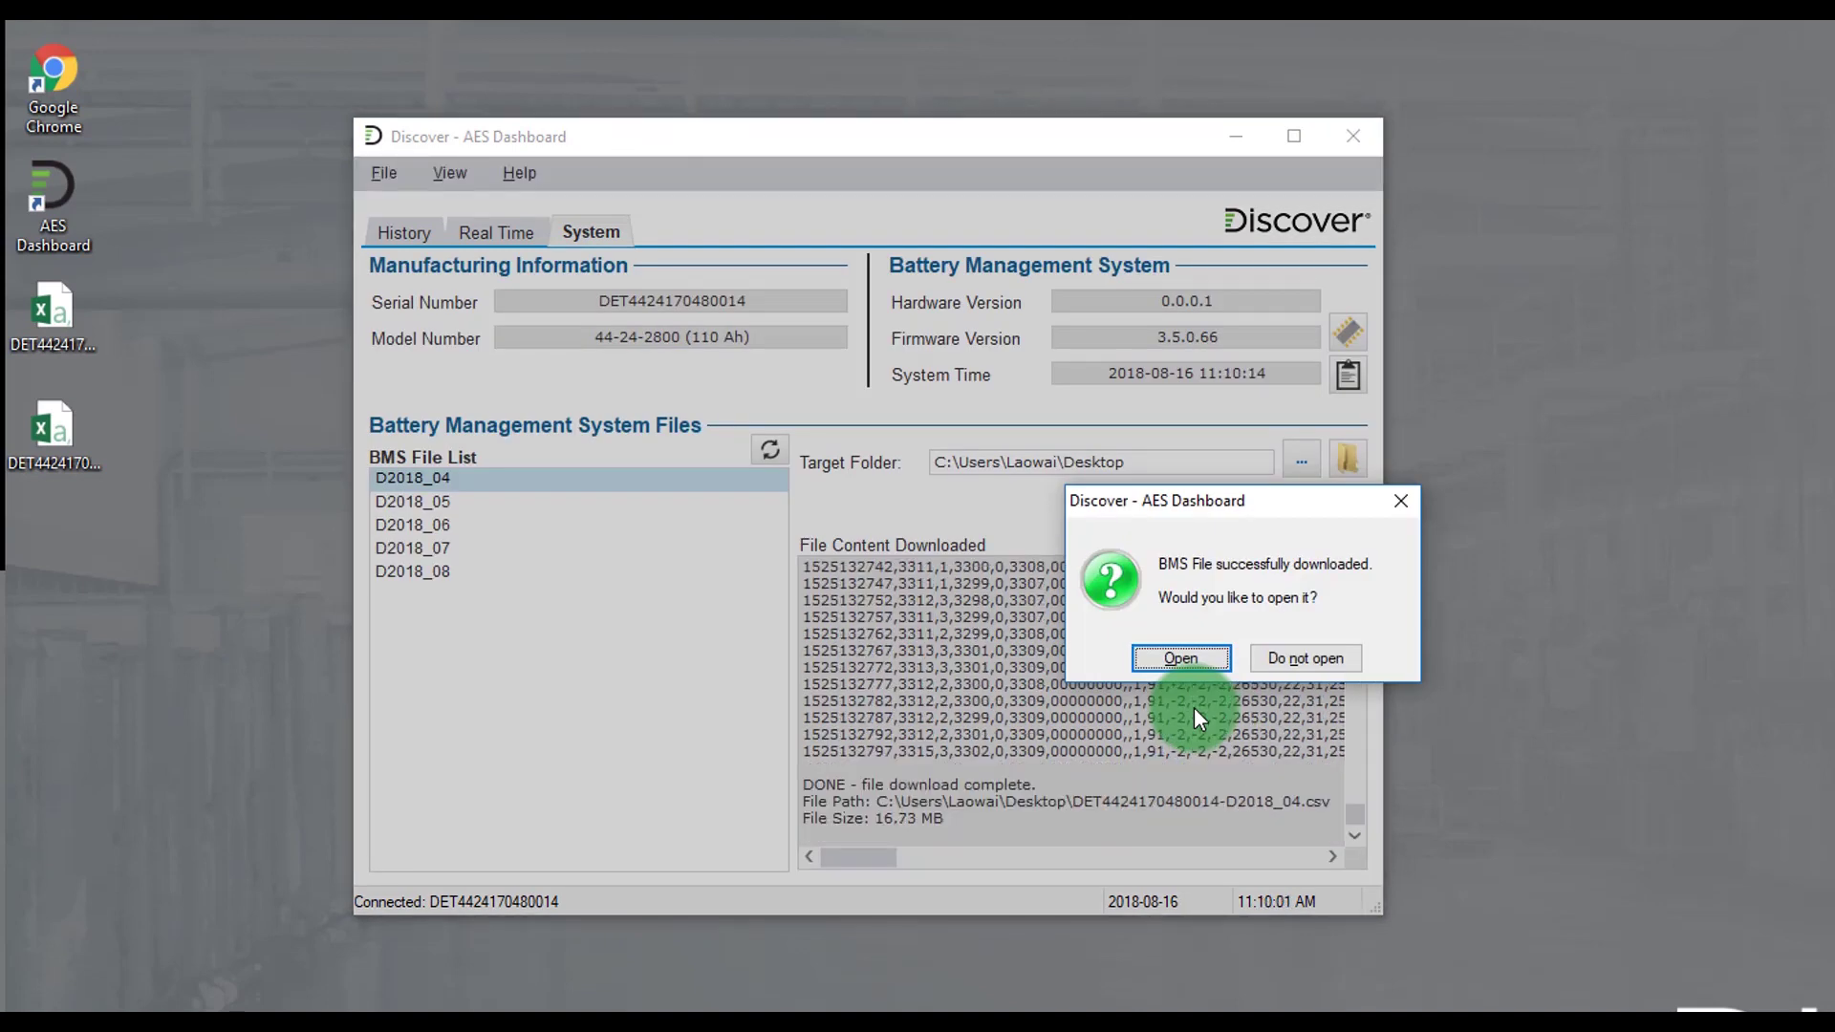
click(1184, 661)
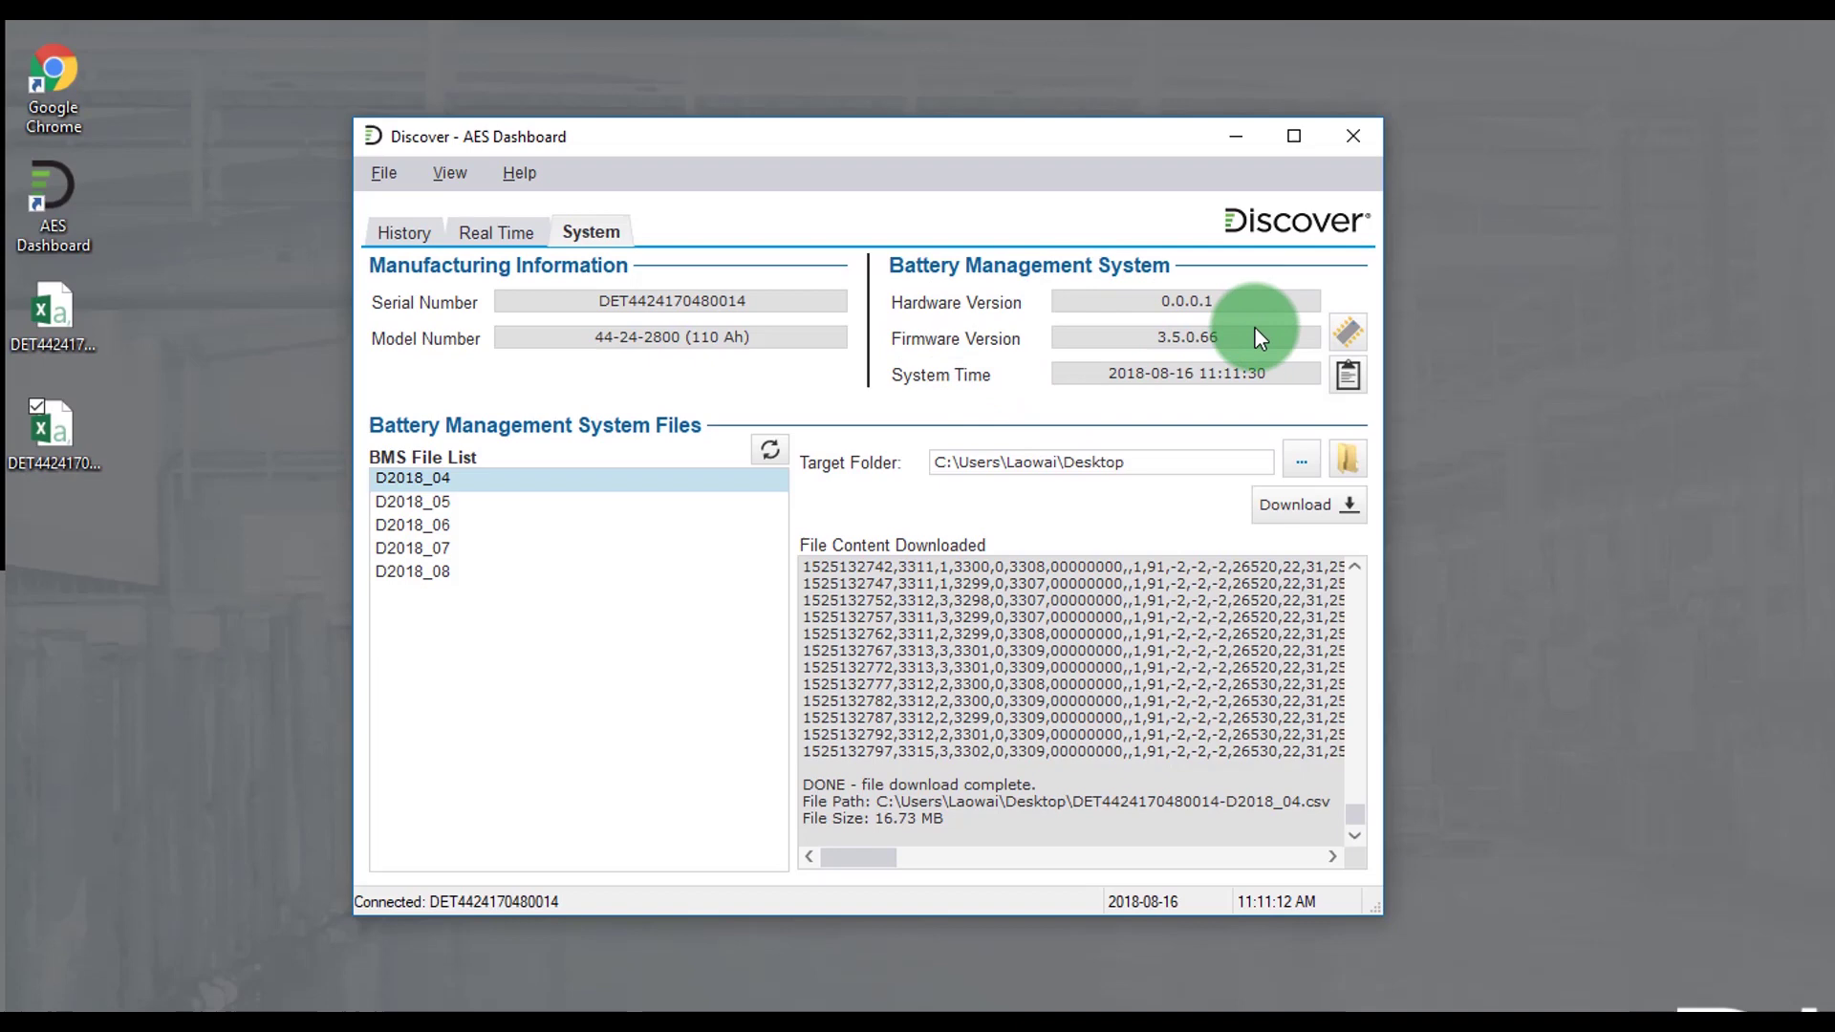
Step: Flash firmware 3.6.0.9 from BMS 3.6.0 RC9 44-24-2800.bin, then close the update window
click(1355, 330)
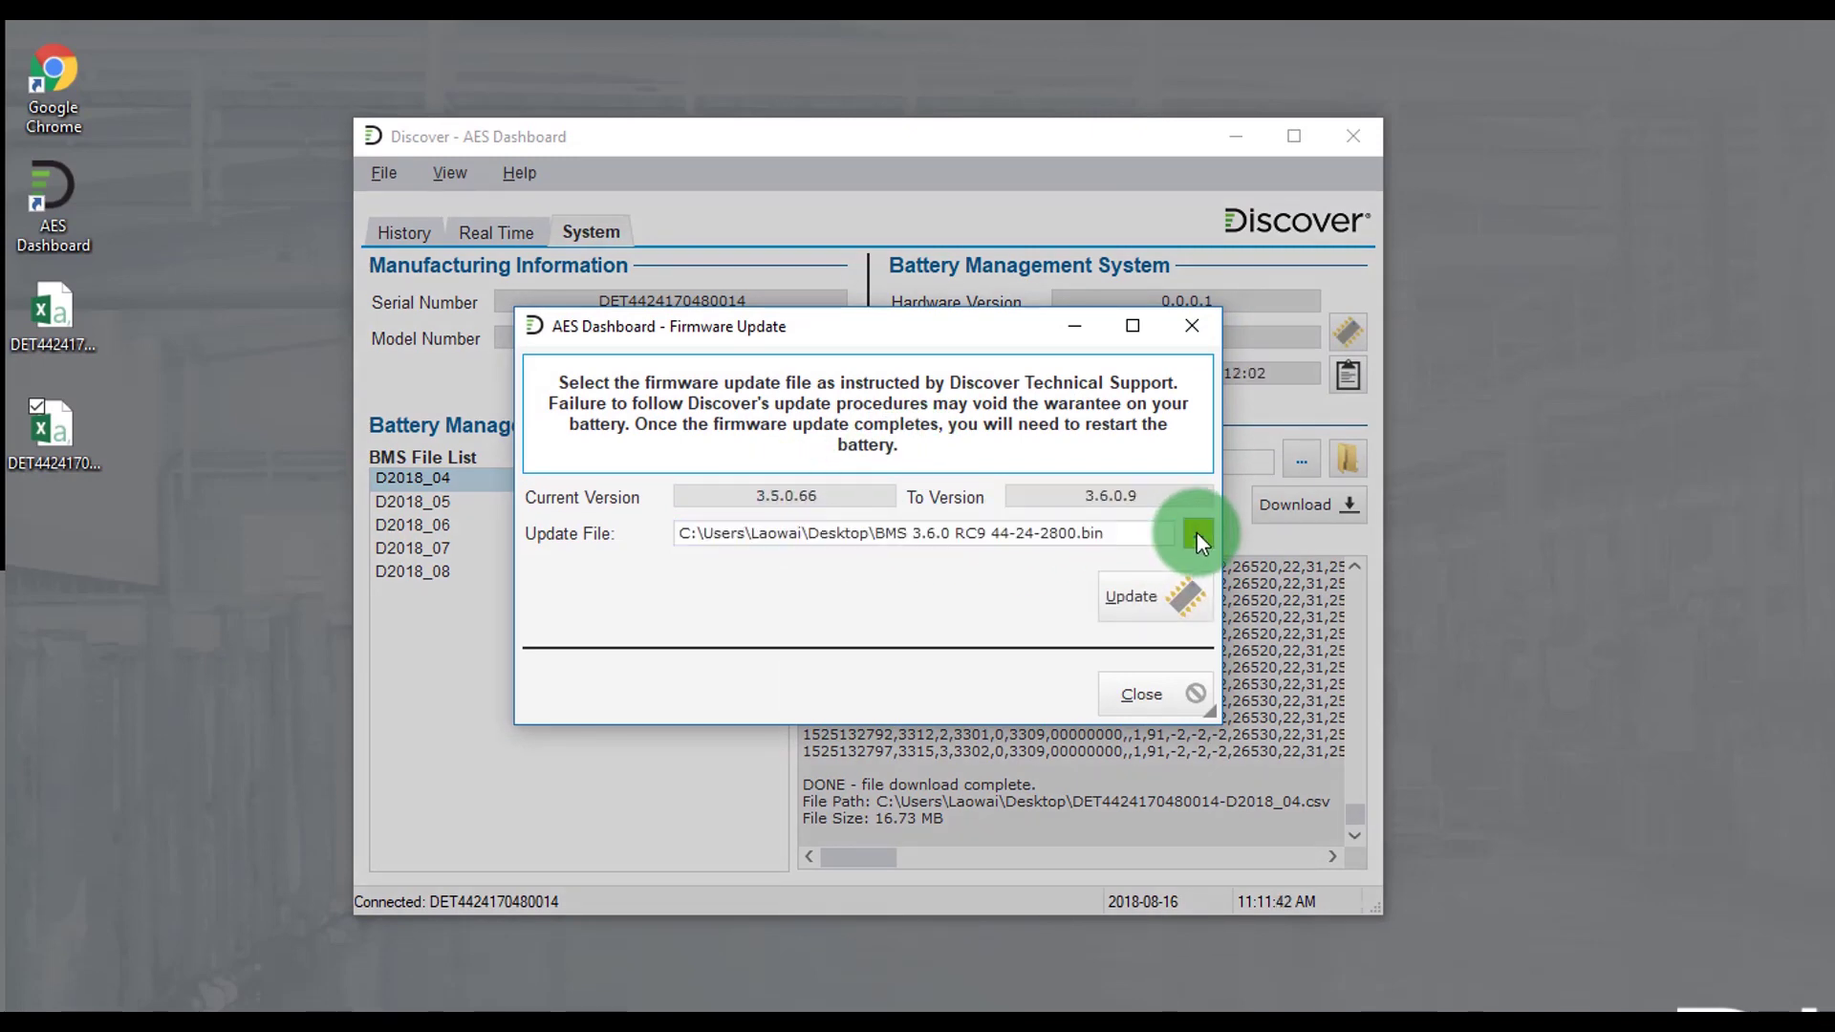
click(1199, 537)
click(886, 532)
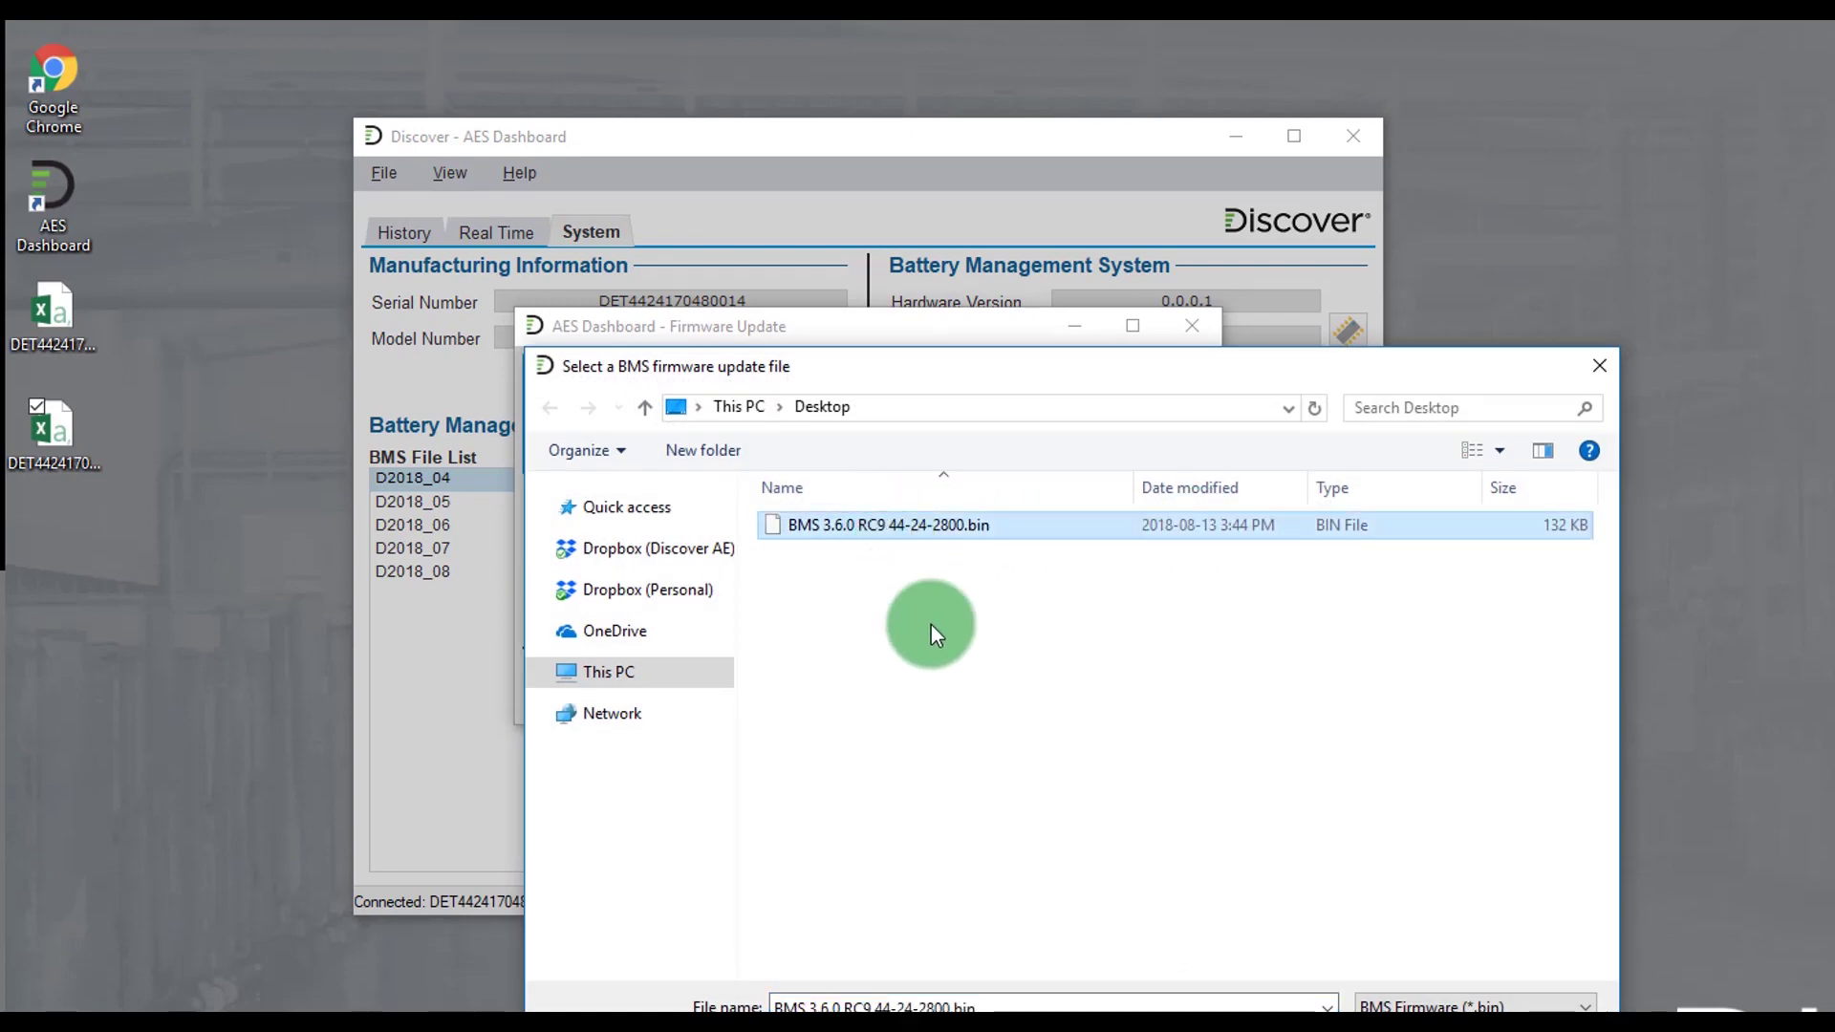
click(1281, 988)
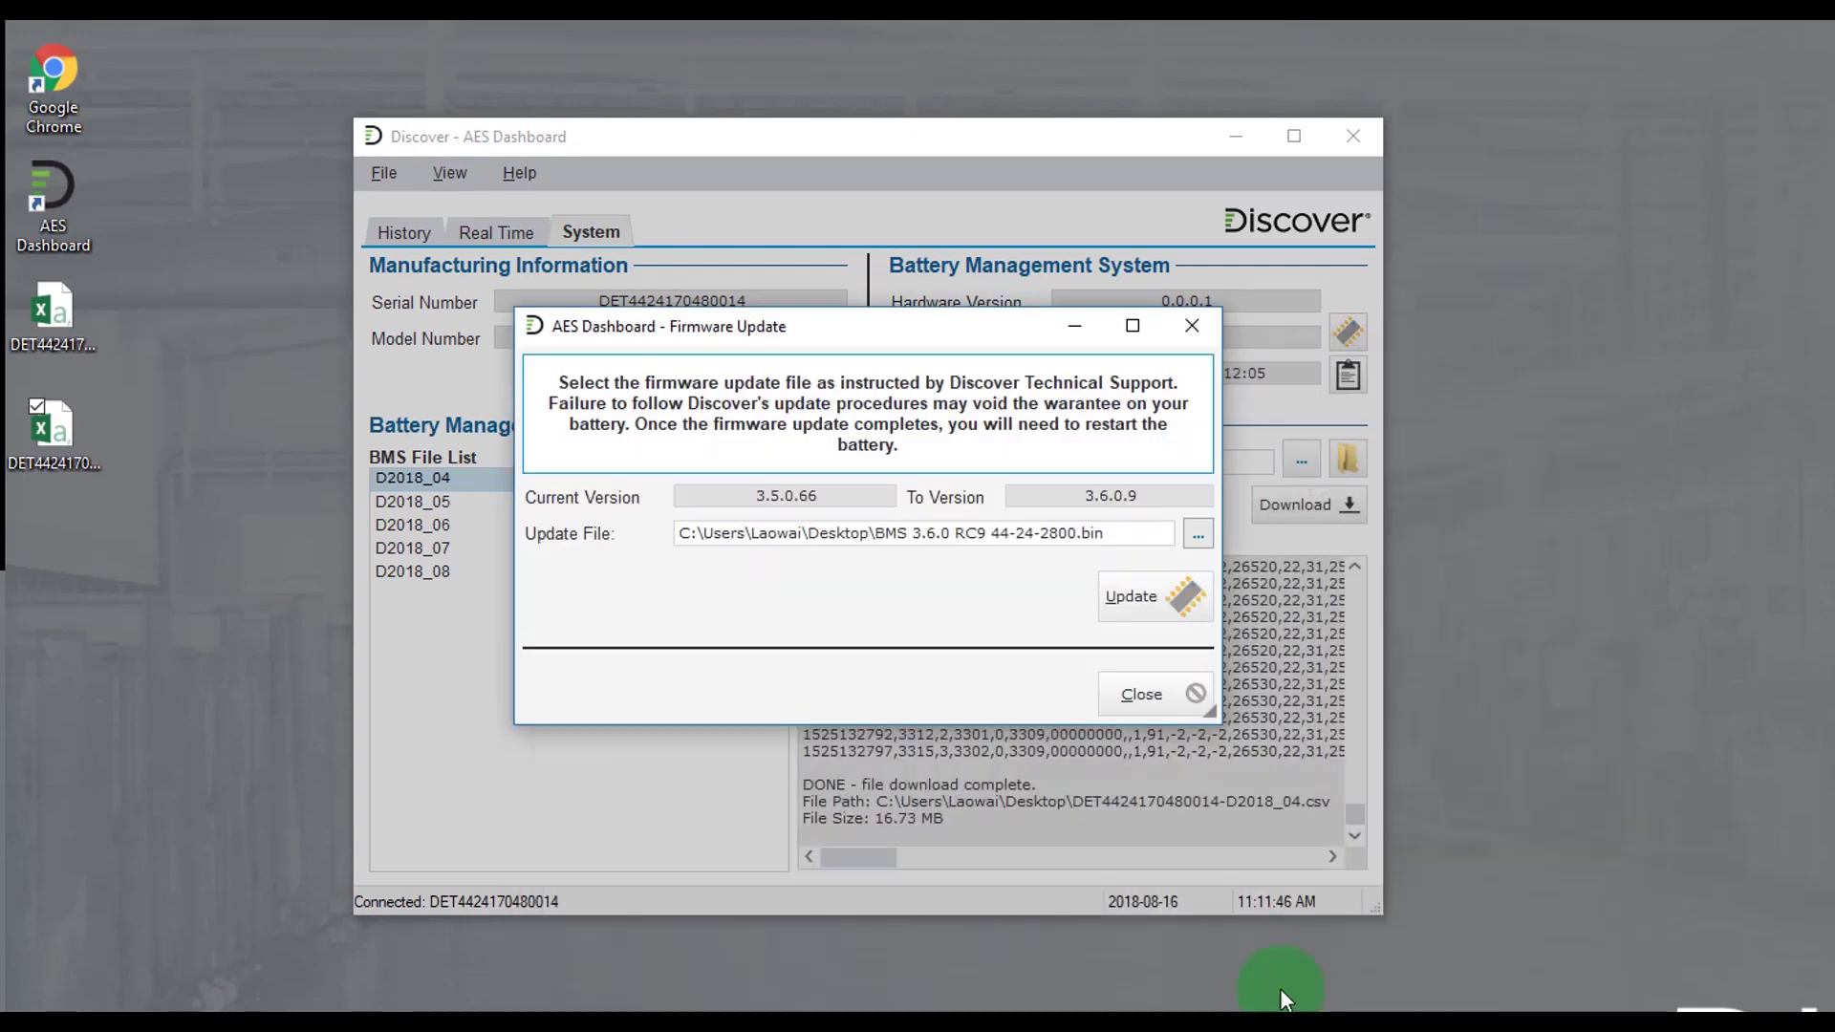
click(1166, 598)
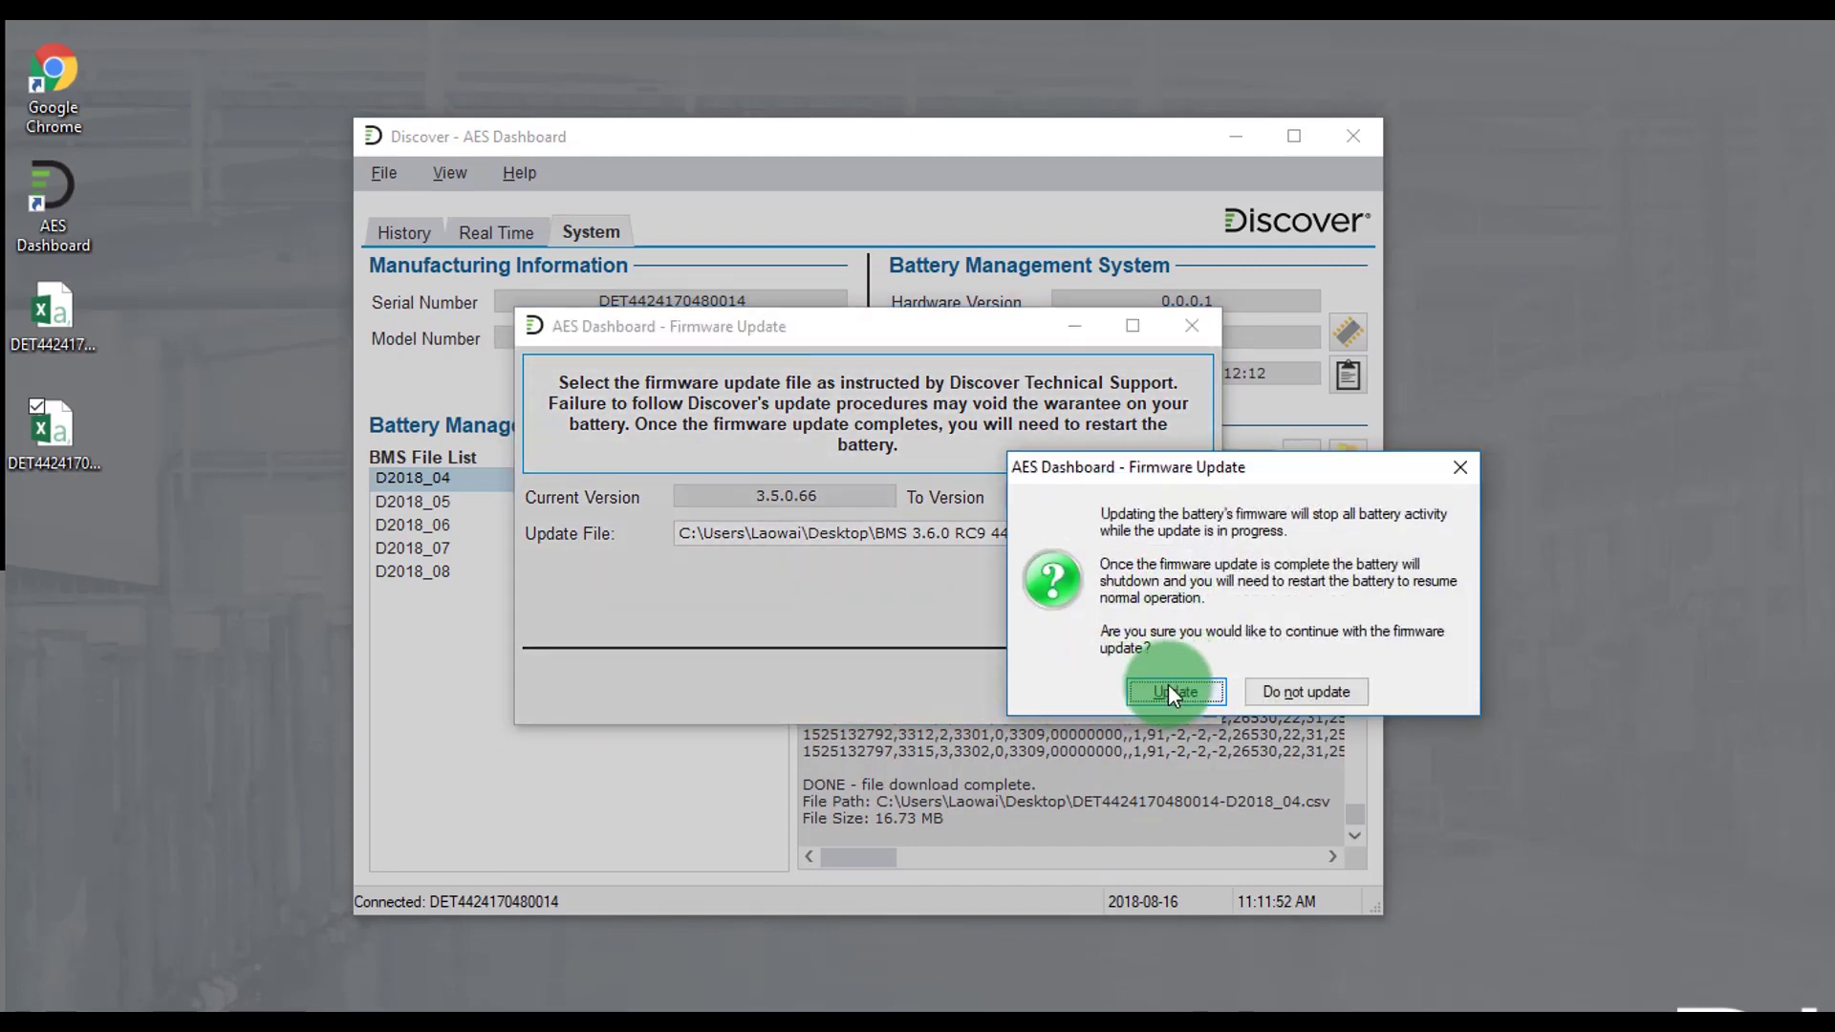
click(1169, 688)
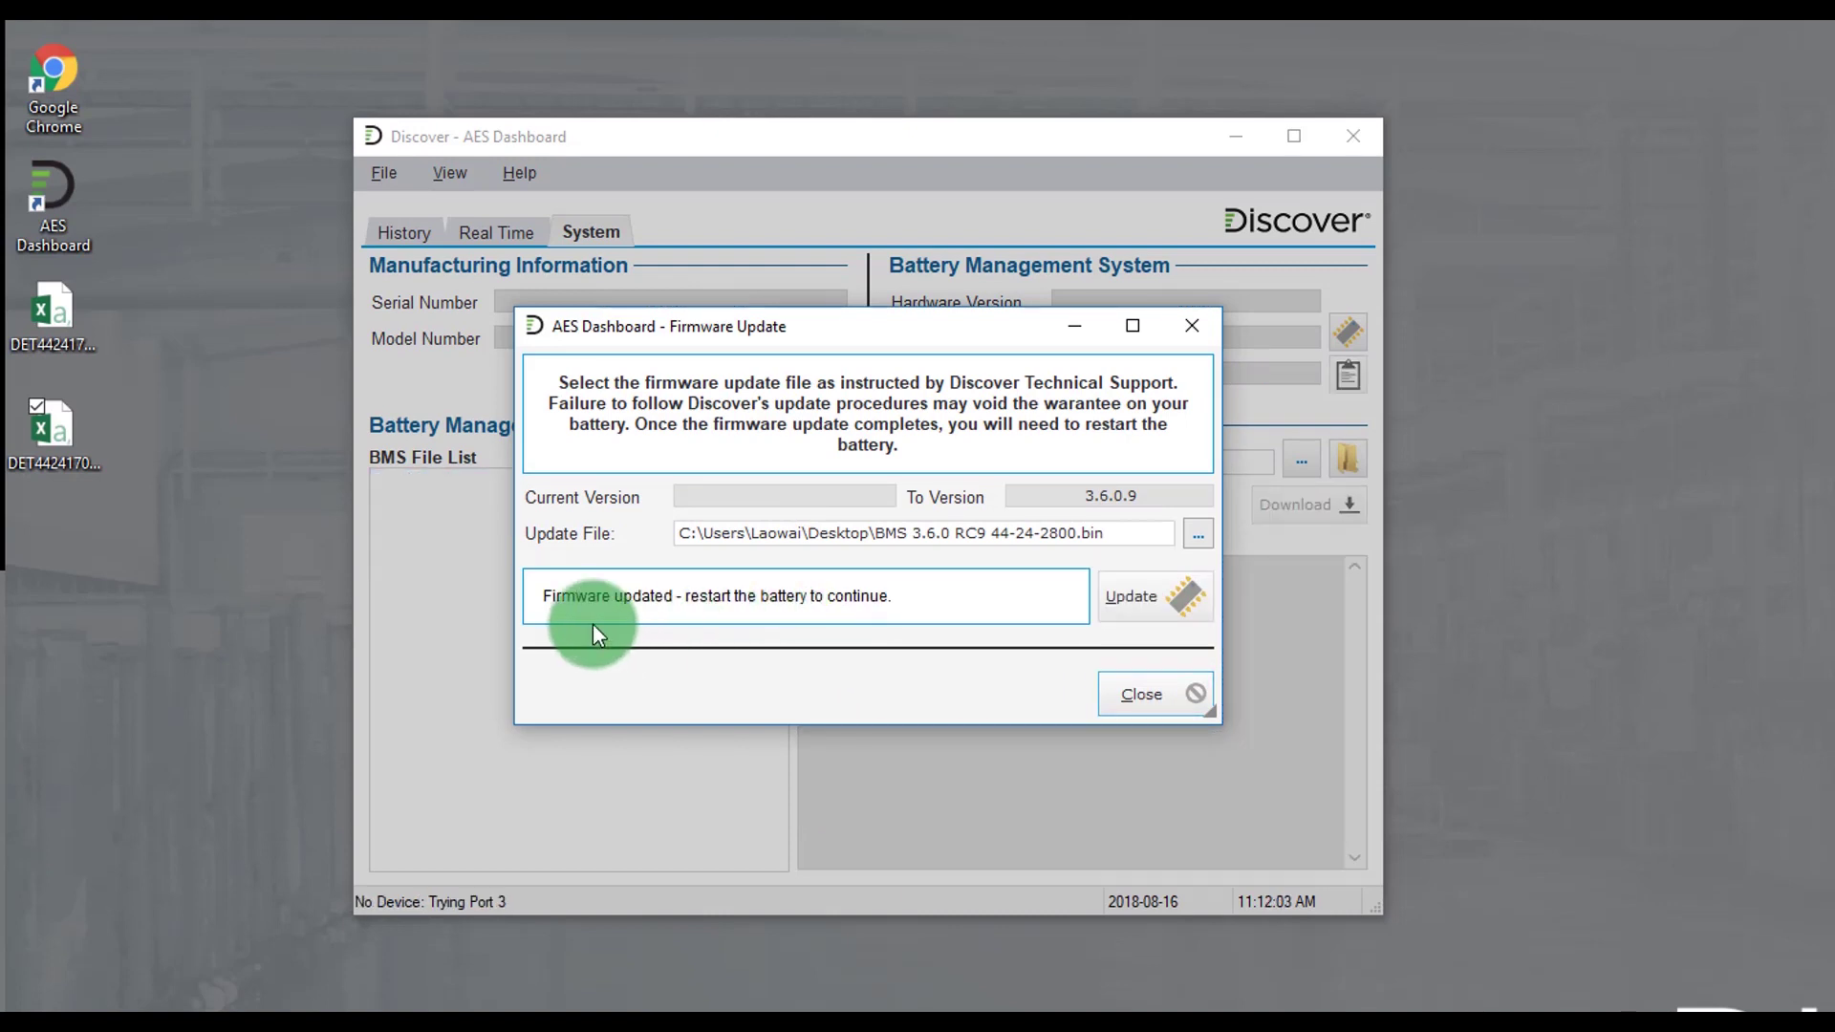
click(1149, 699)
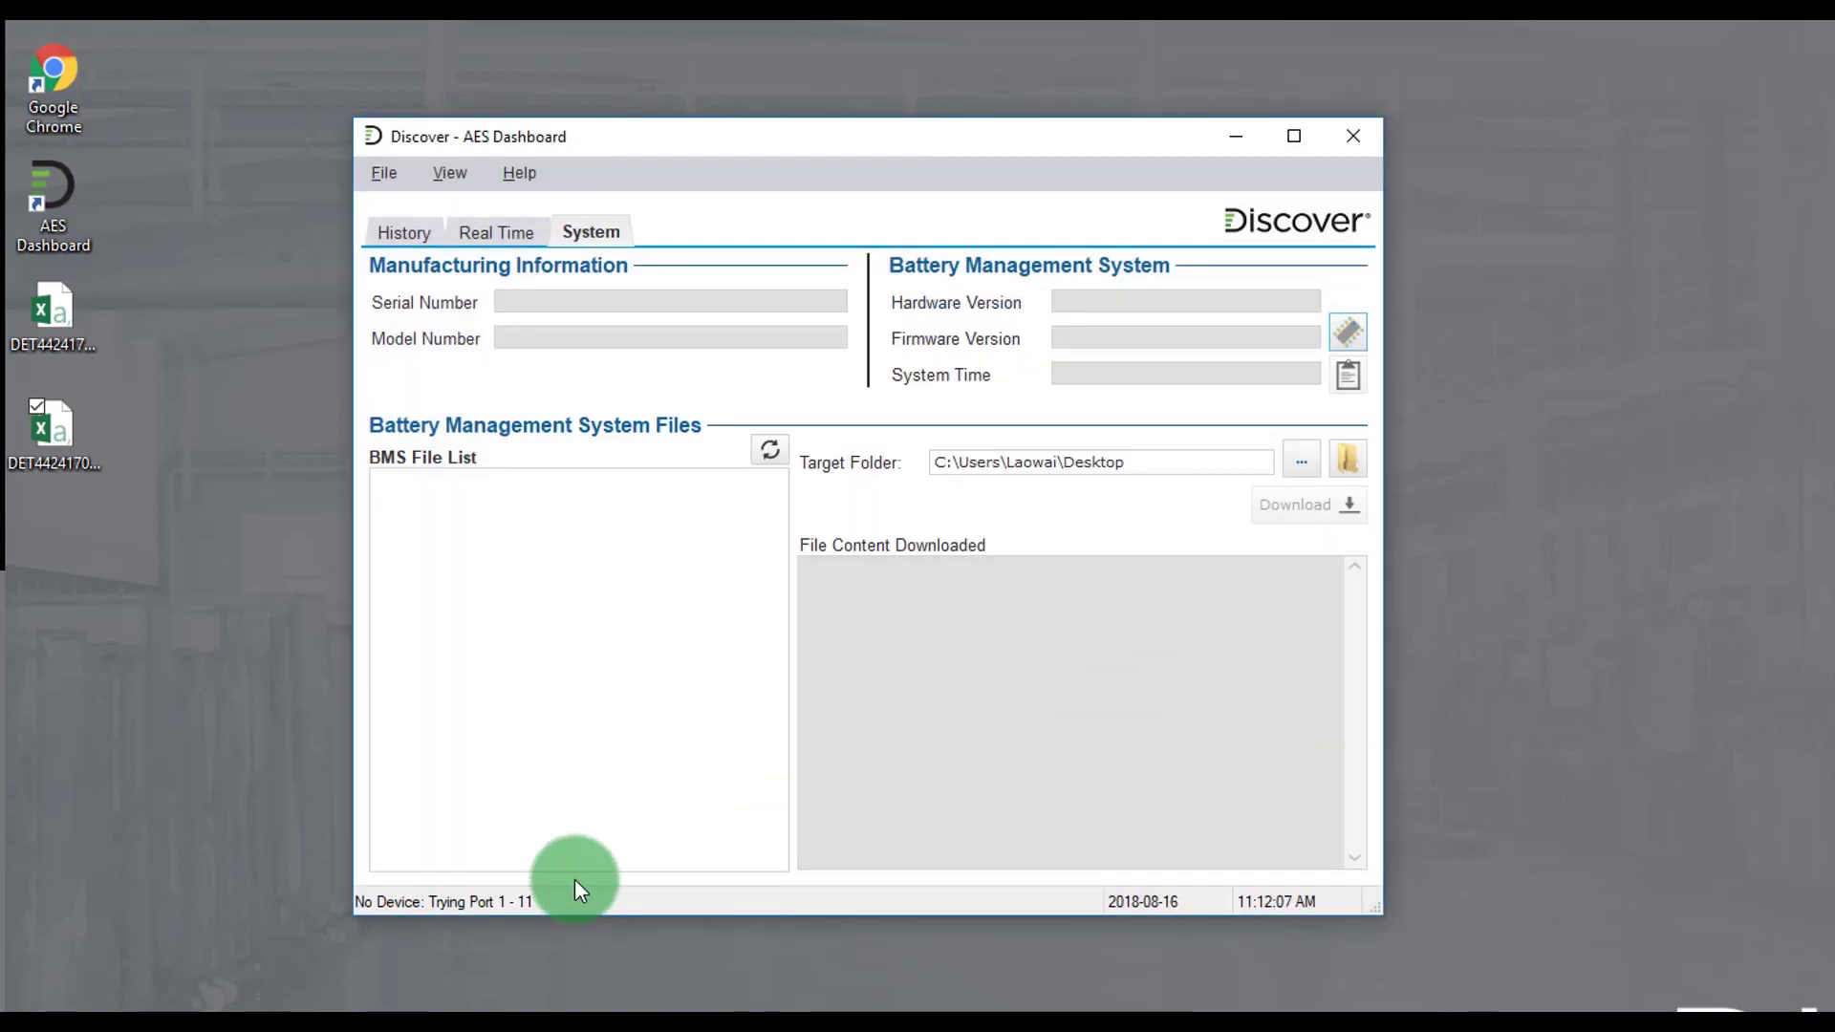